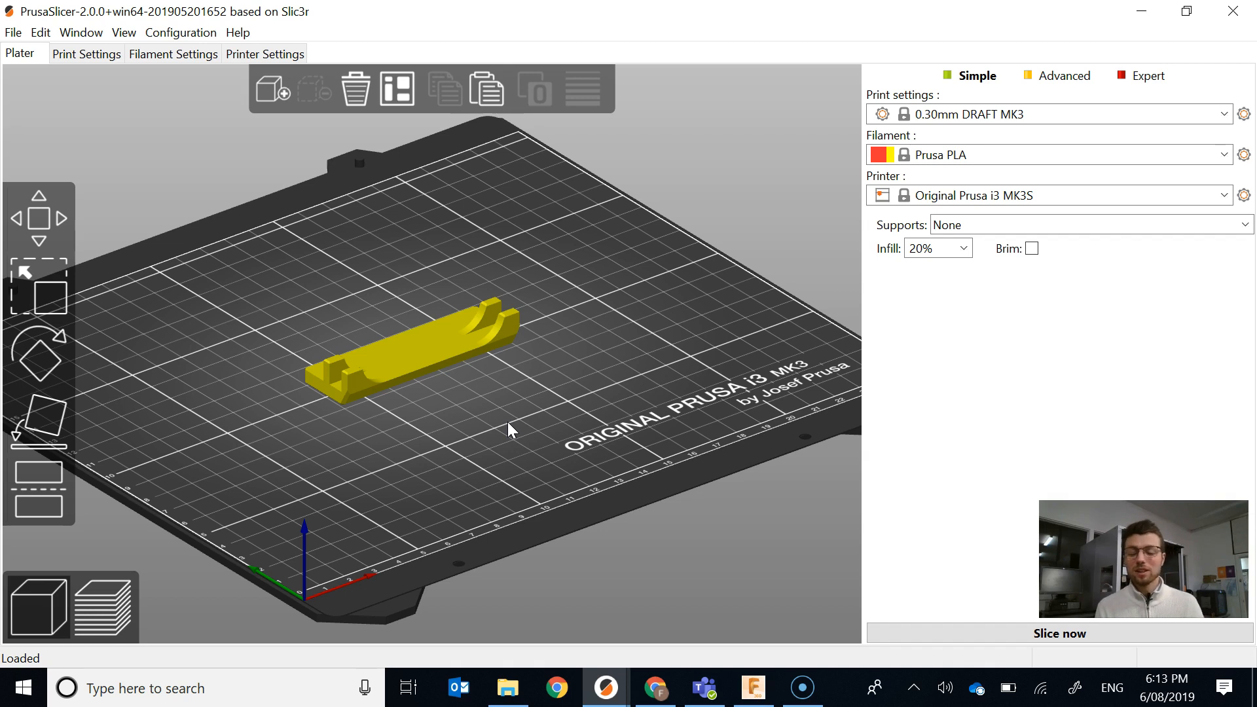
- Select the 0.30mm DRAFT MK3 system preset as the print settings
mouse_move(510, 429)
left_mouse_down()
mouse_move(558, 410)
mouse_move(535, 364)
mouse_move(506, 448)
left_mouse_up()
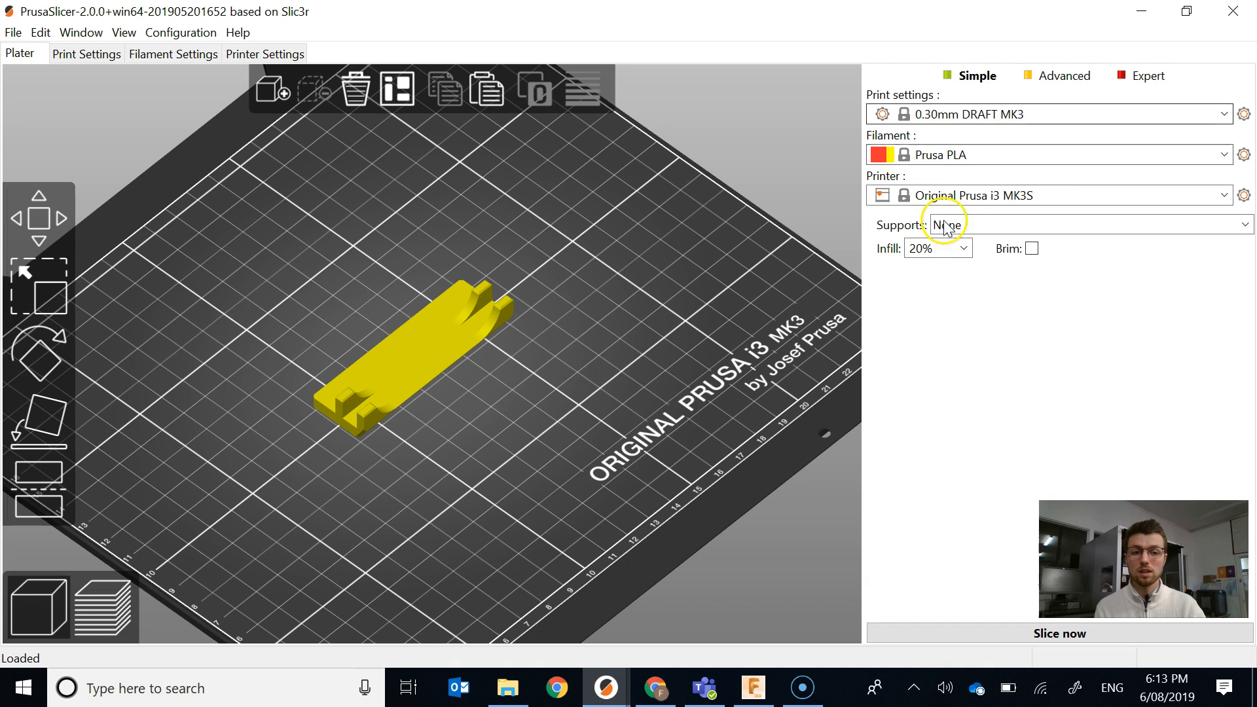
left_click(947, 121)
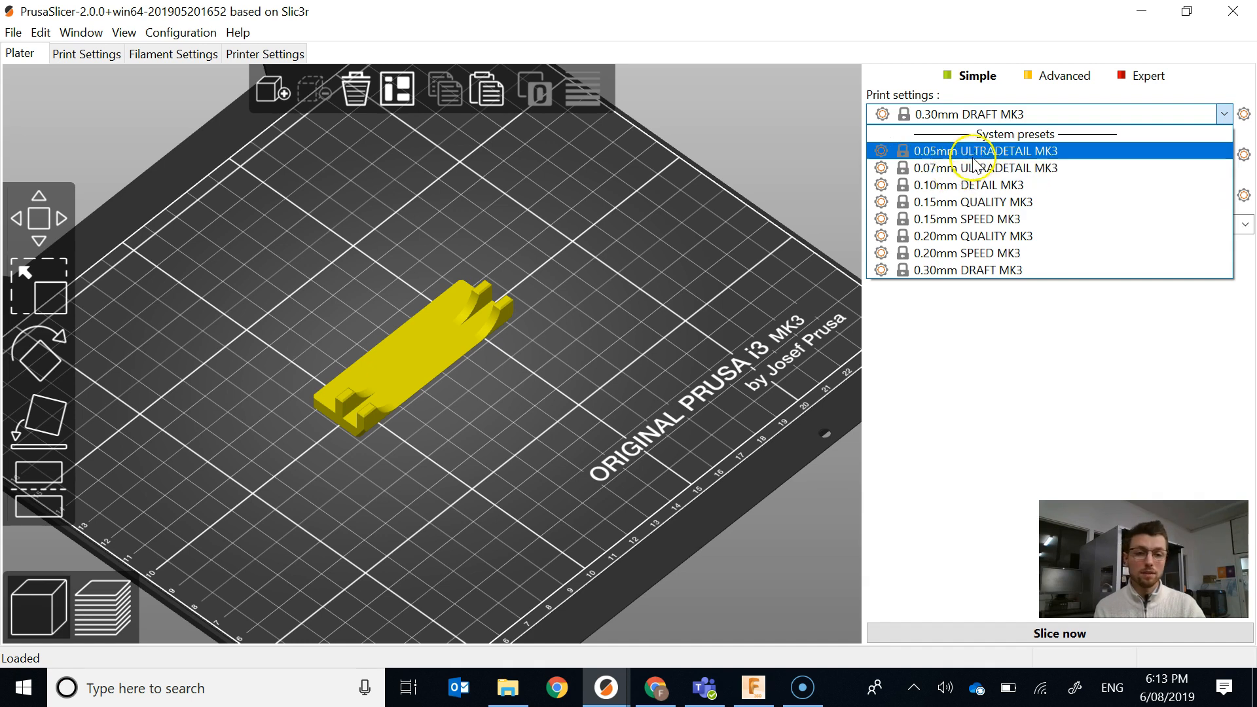
left_click(951, 189)
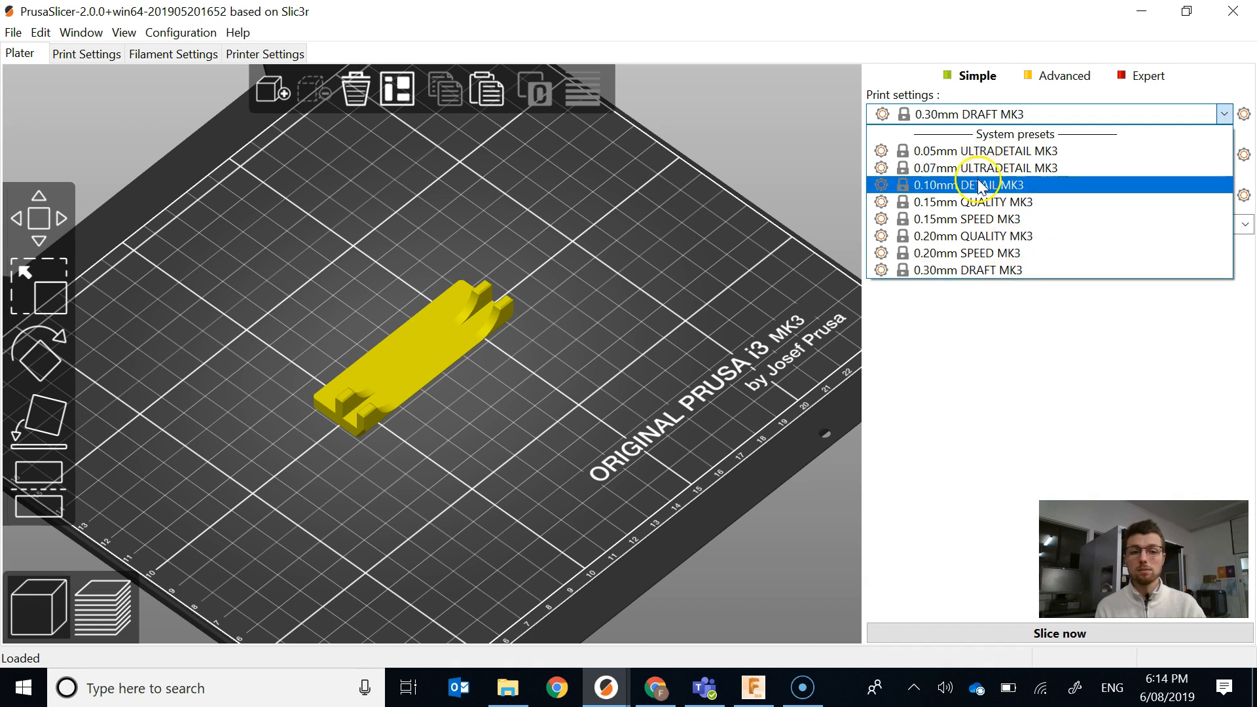
left_click(983, 222)
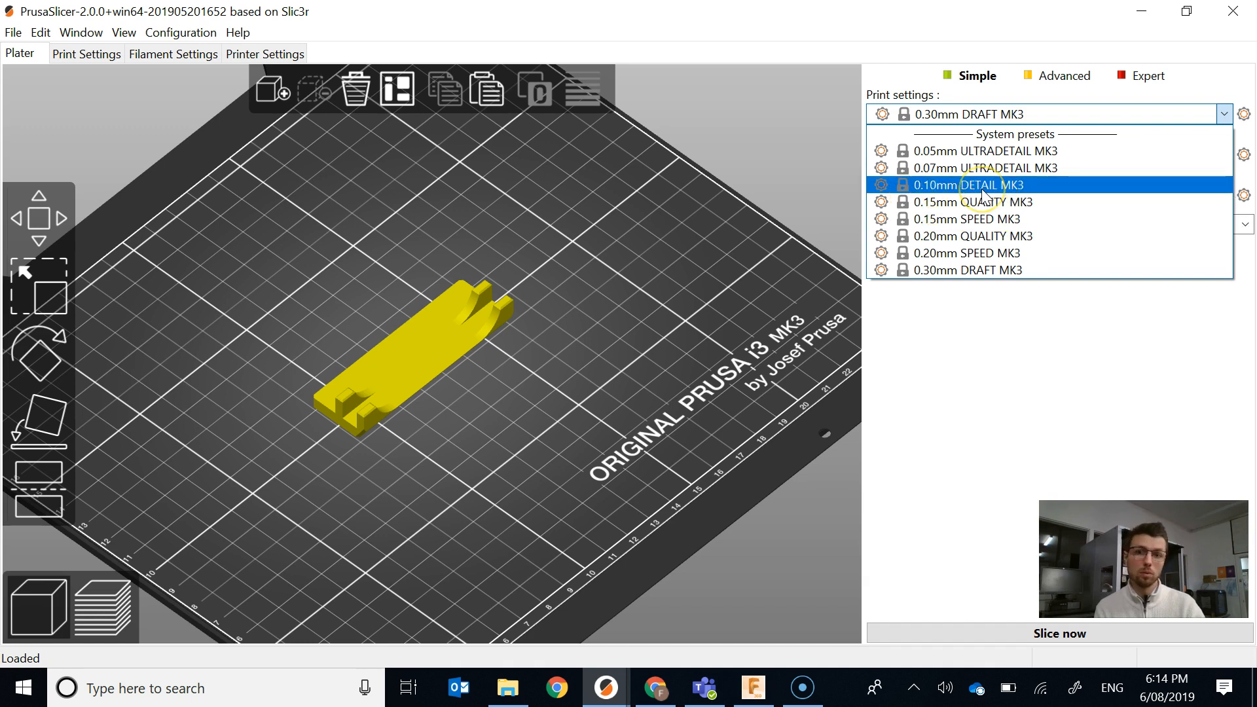
left_click(982, 204)
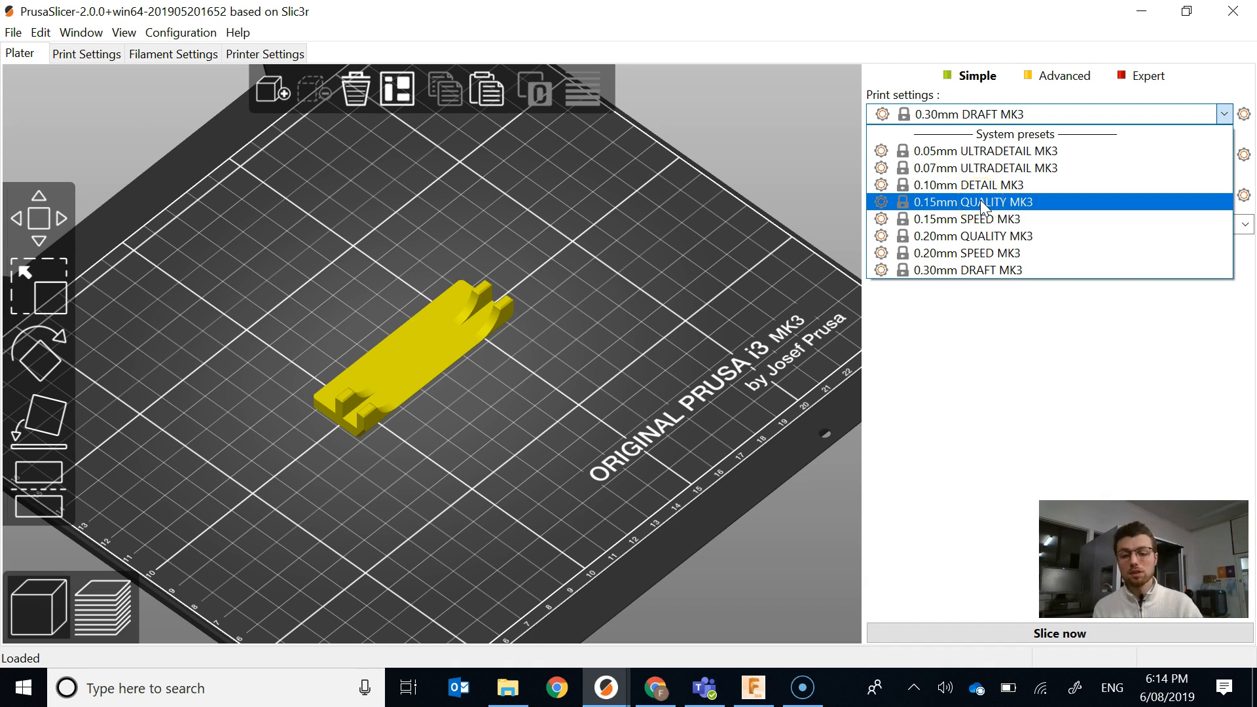
left_click(976, 219)
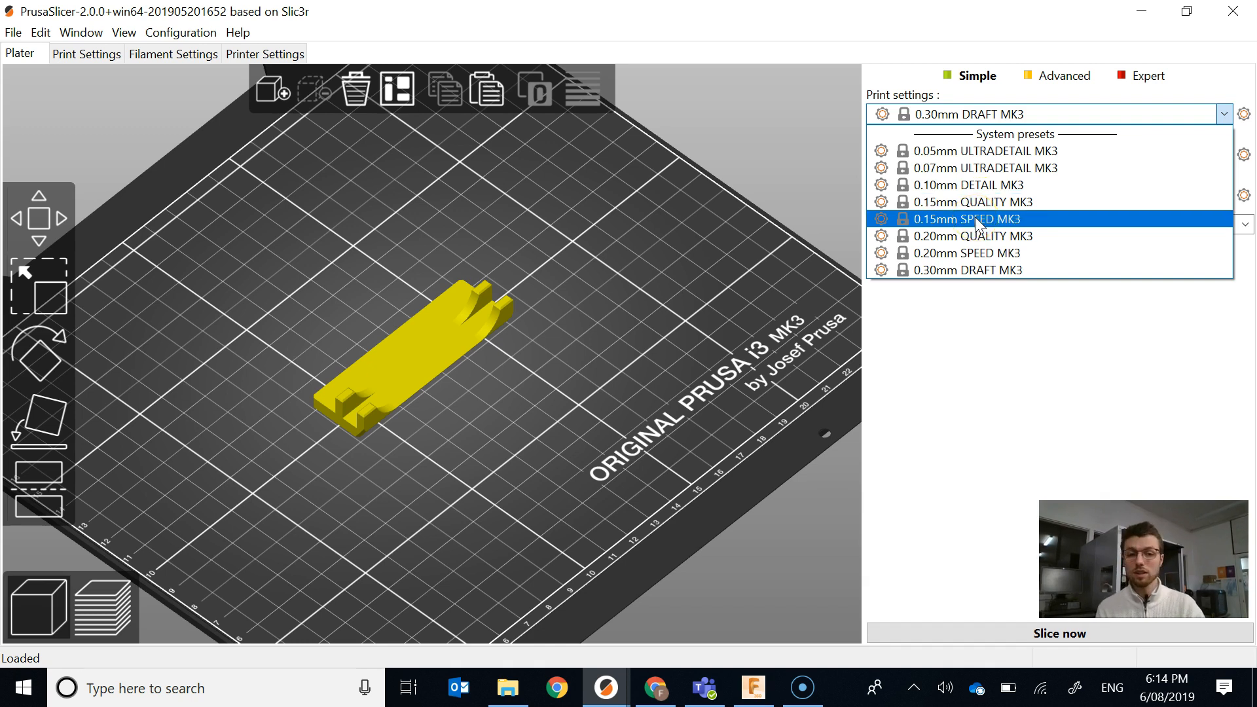
left_click(977, 270)
- Choose Prusa PLA as the filament and Original Prusa i3 MK3S as the printer
left_click(922, 157)
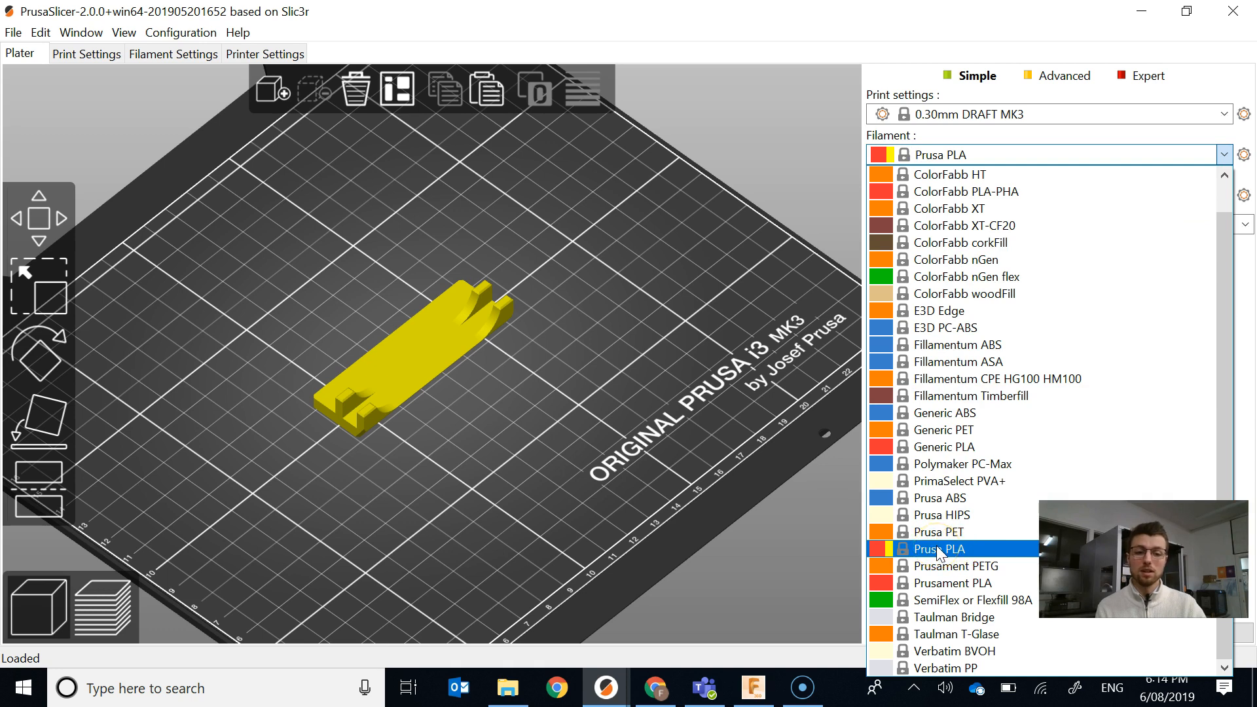
left_click(965, 554)
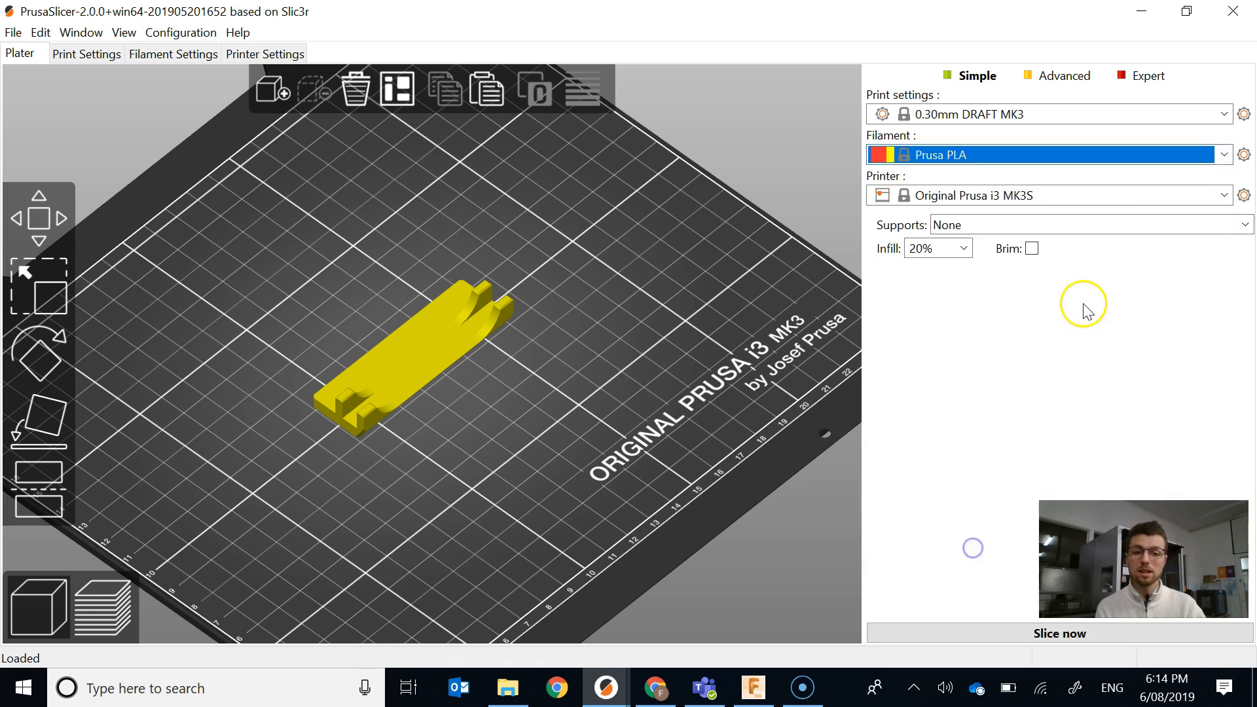
left_click(994, 157)
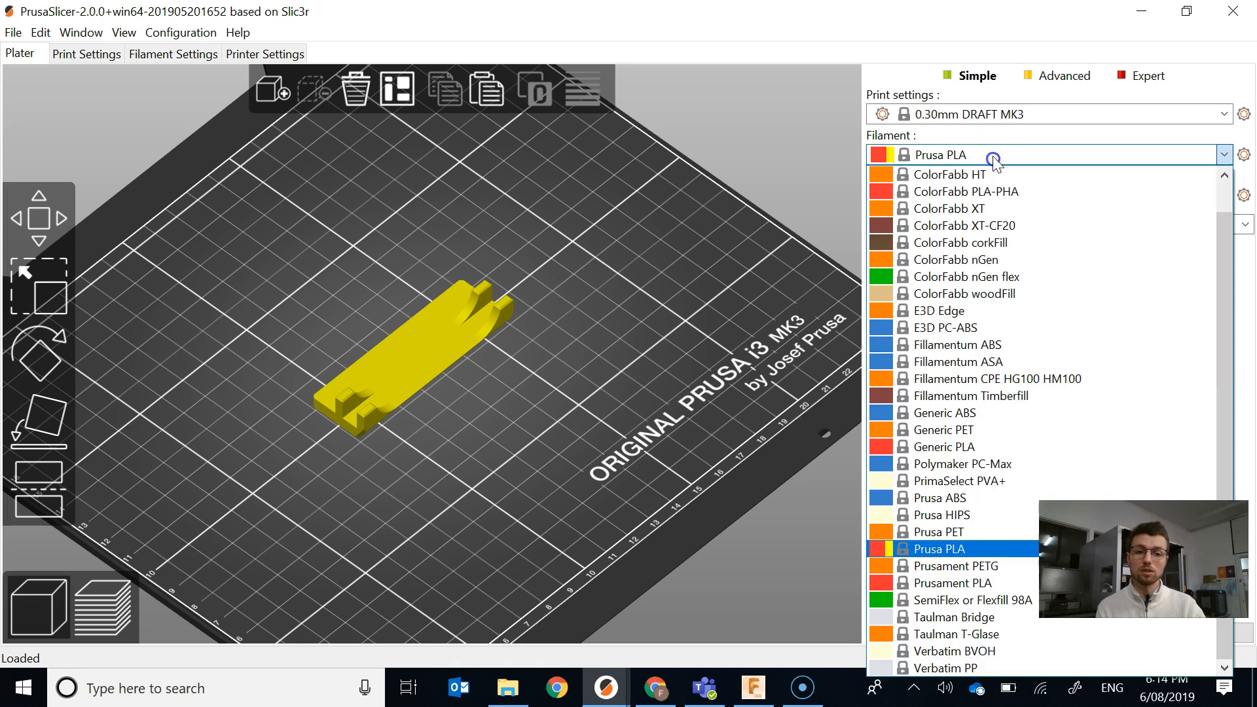
left_click(954, 549)
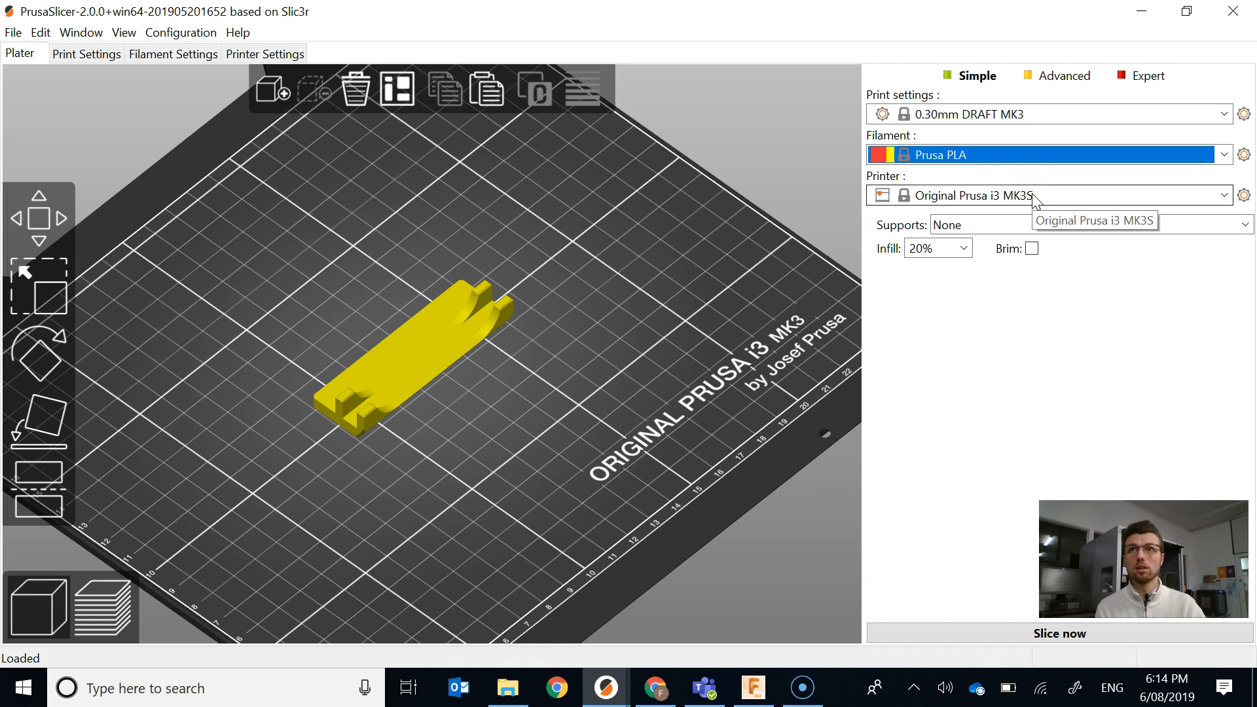
left_click(991, 195)
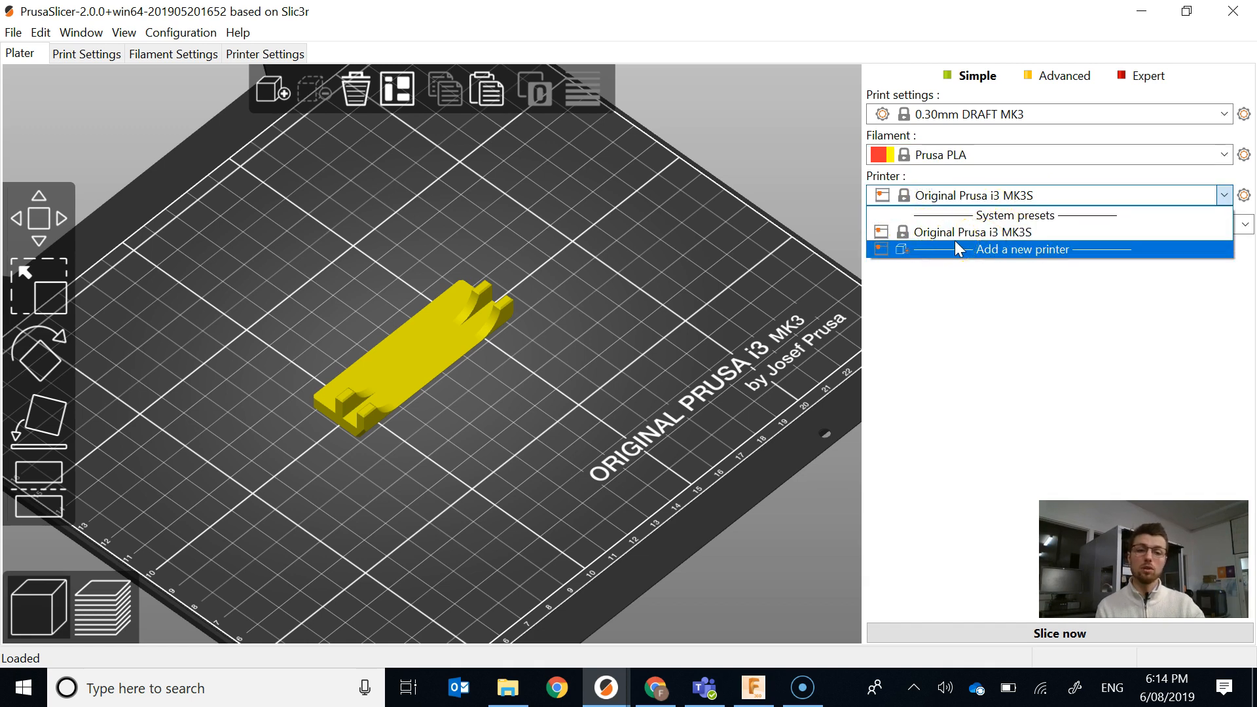
left_click(987, 234)
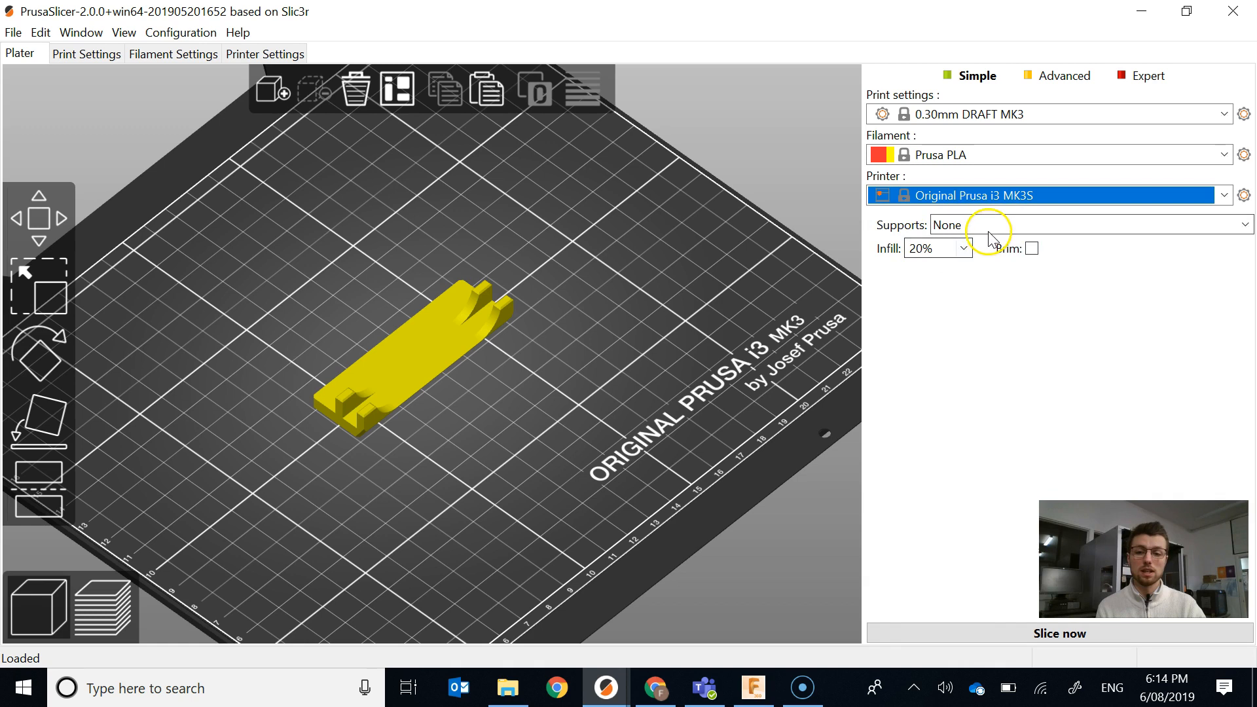
- Slice the model with the current settings to generate its layer preview
left_click(464, 325)
left_click(415, 446)
scroll(416, 445, "up", 8)
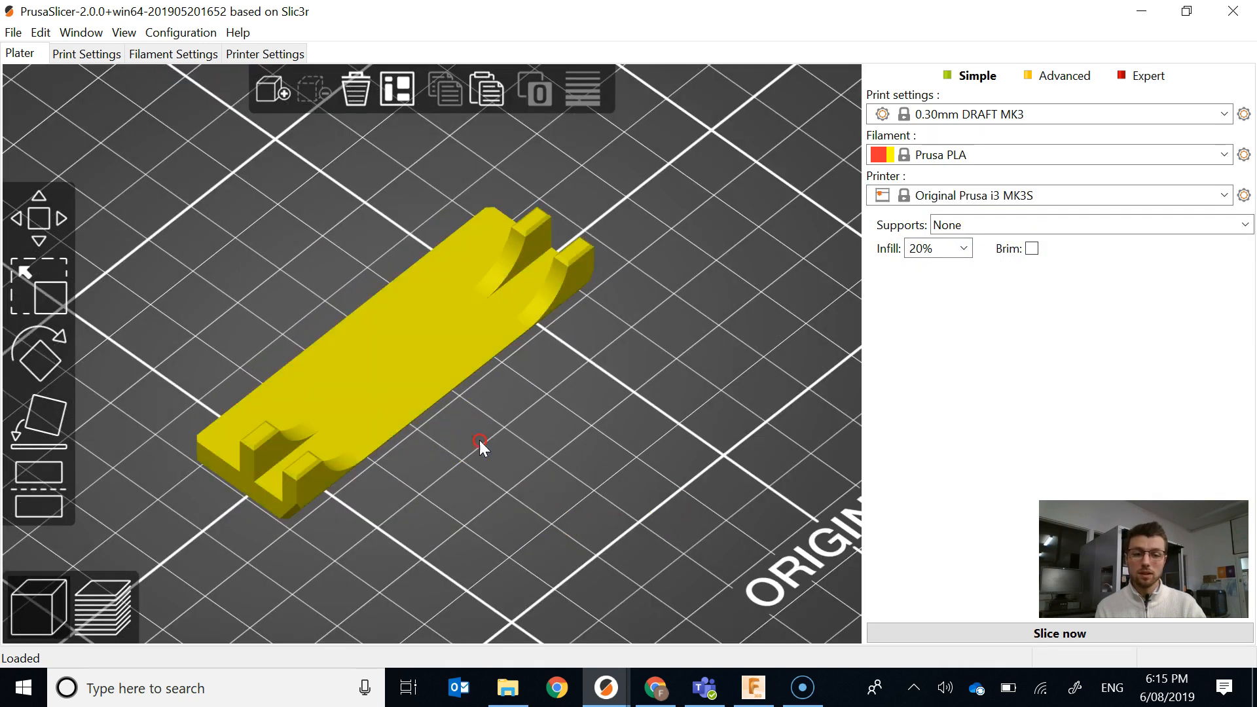
left_click_drag(479, 440, 858, 517)
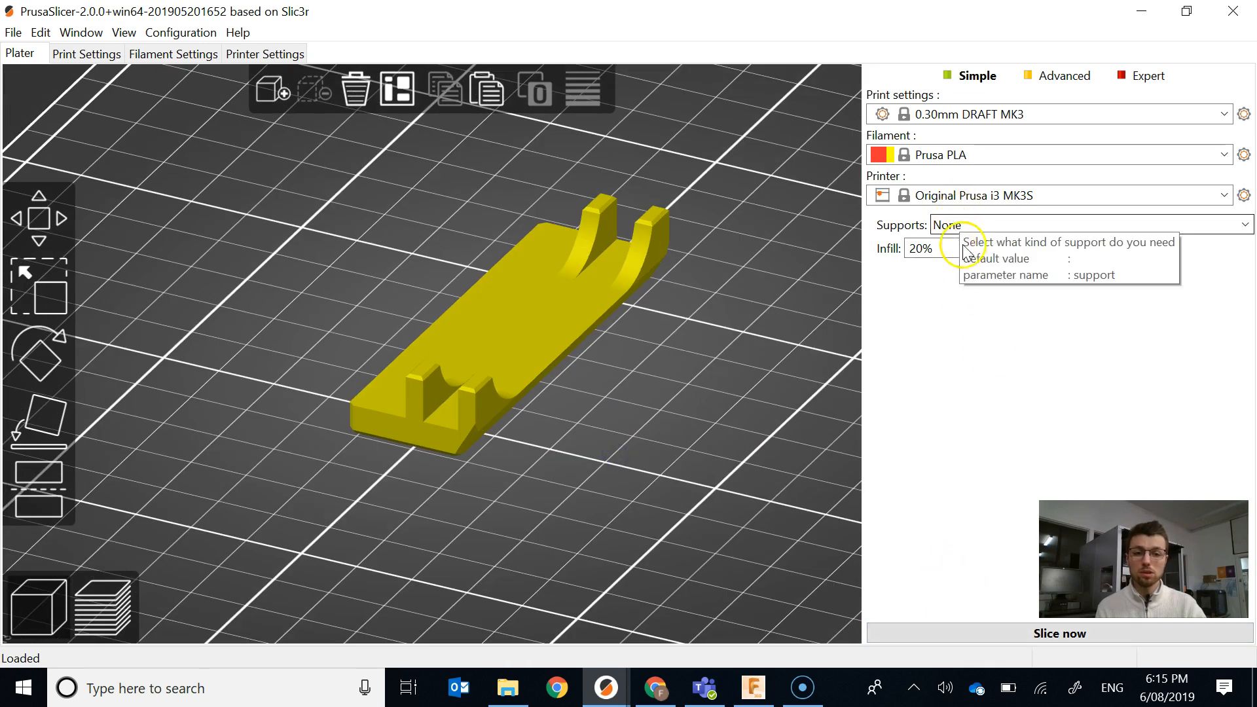
left_click(947, 634)
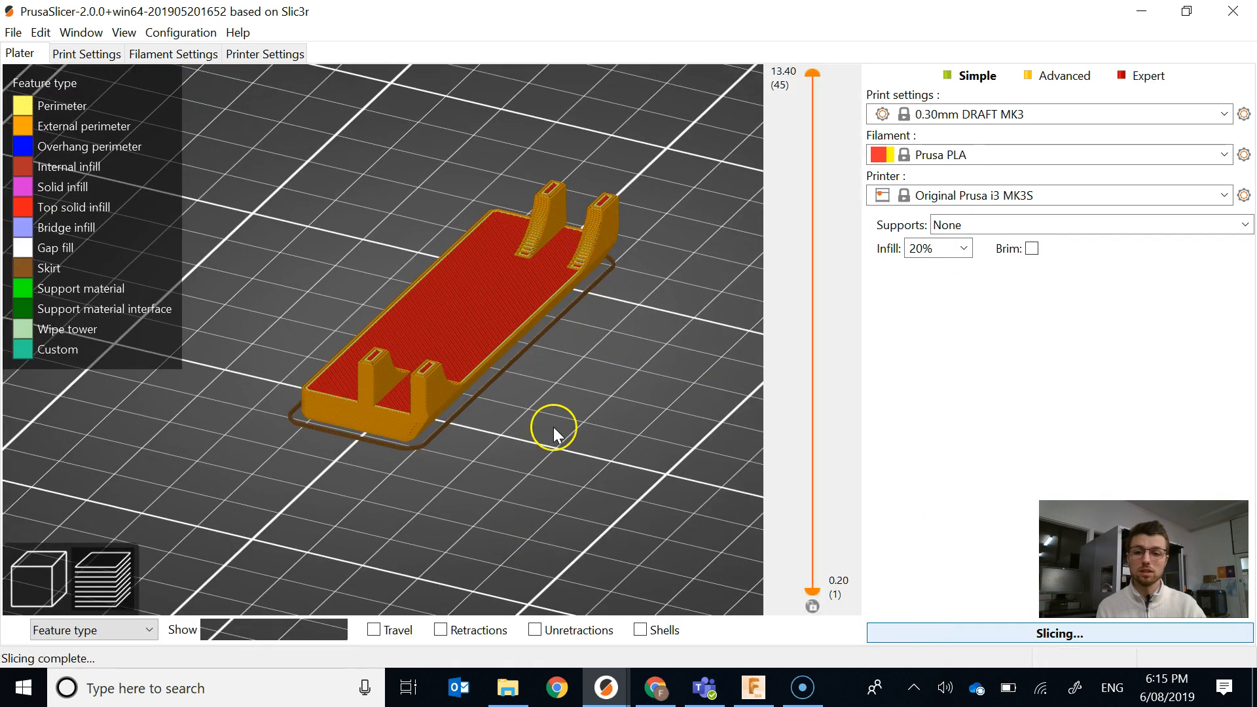
- Examine the sliced part from several angles, including the bridge infill on its underside
scroll(550, 333, "up", 5)
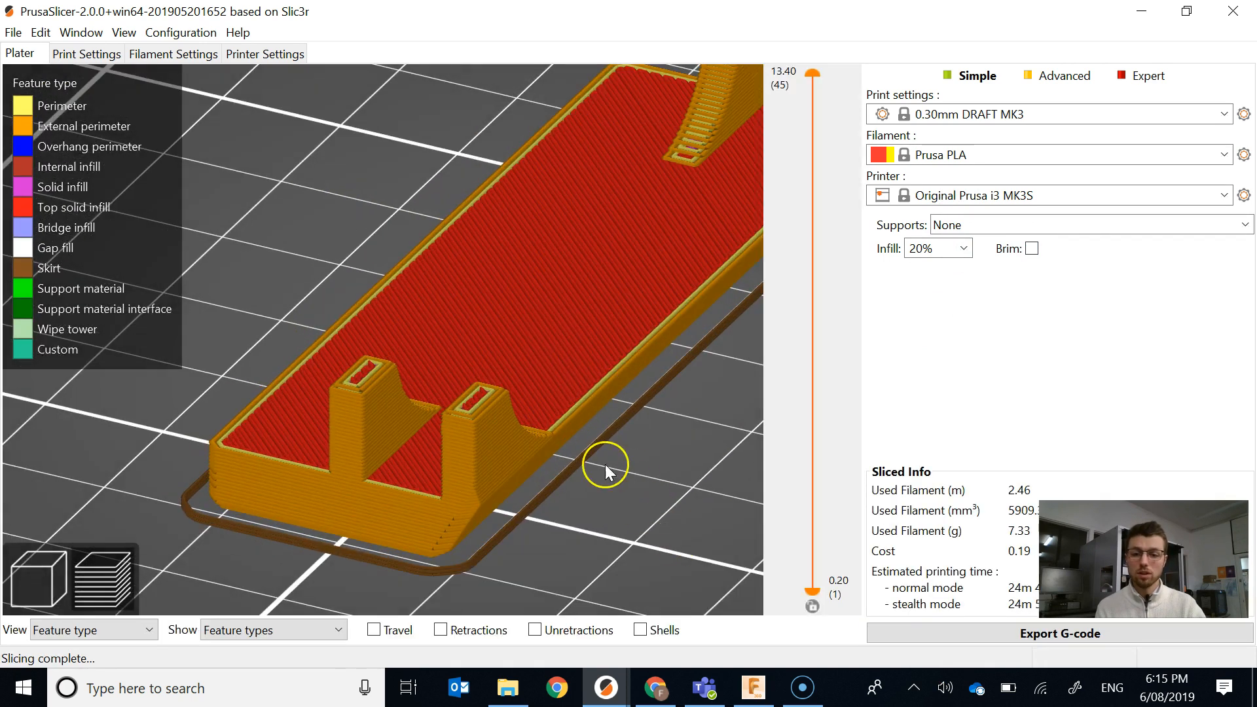
left_click_drag(655, 489, 497, 400)
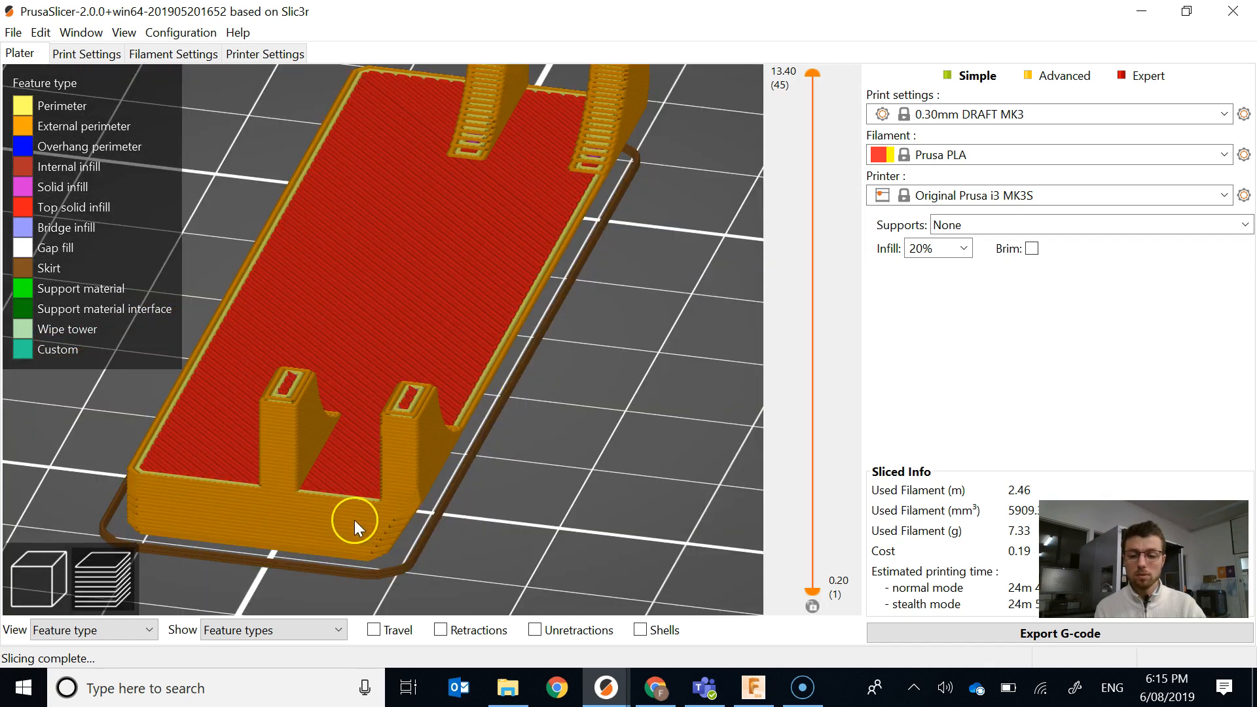
left_click_drag(455, 556, 472, 511)
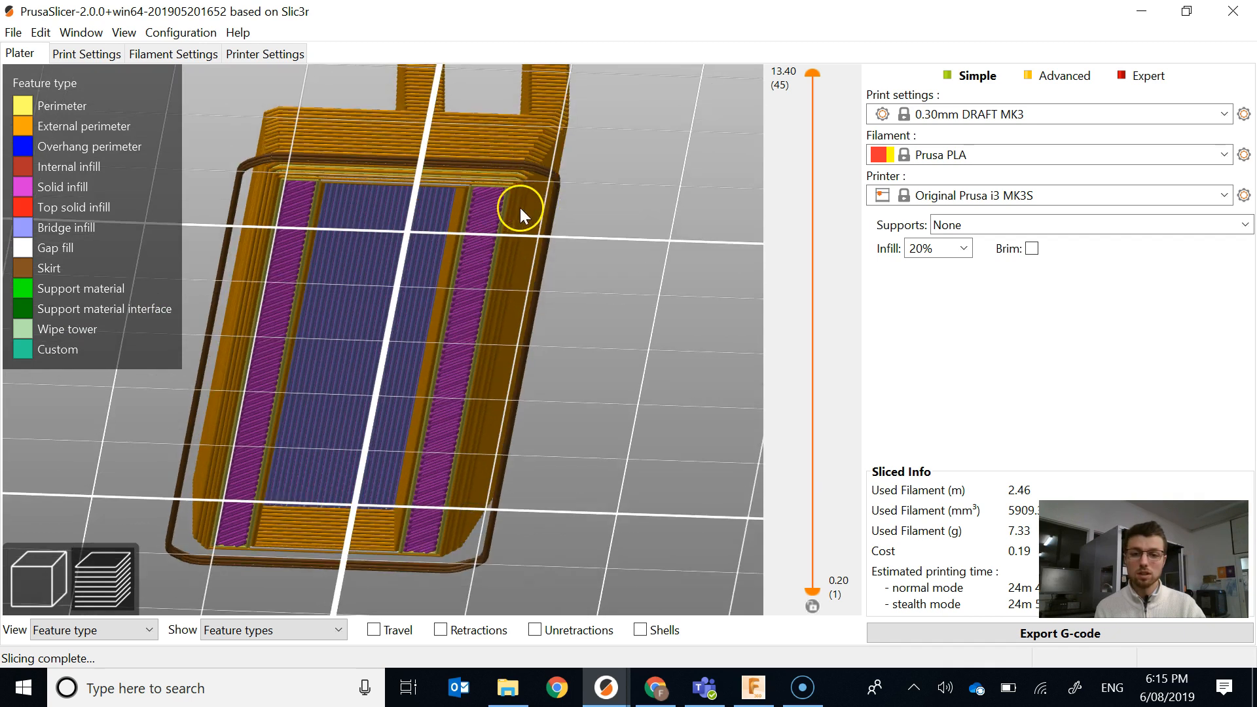
left_click_drag(515, 218, 570, 214)
scroll(569, 210, "up", 5)
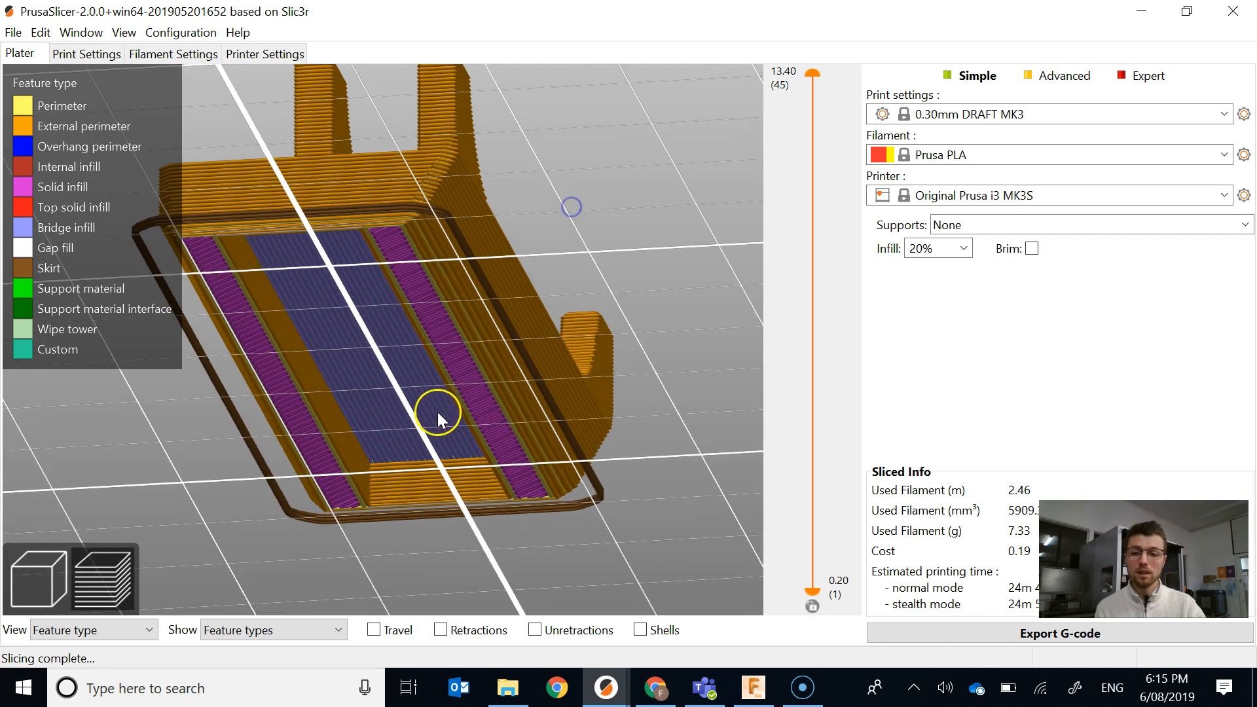
left_click_drag(416, 343, 623, 178)
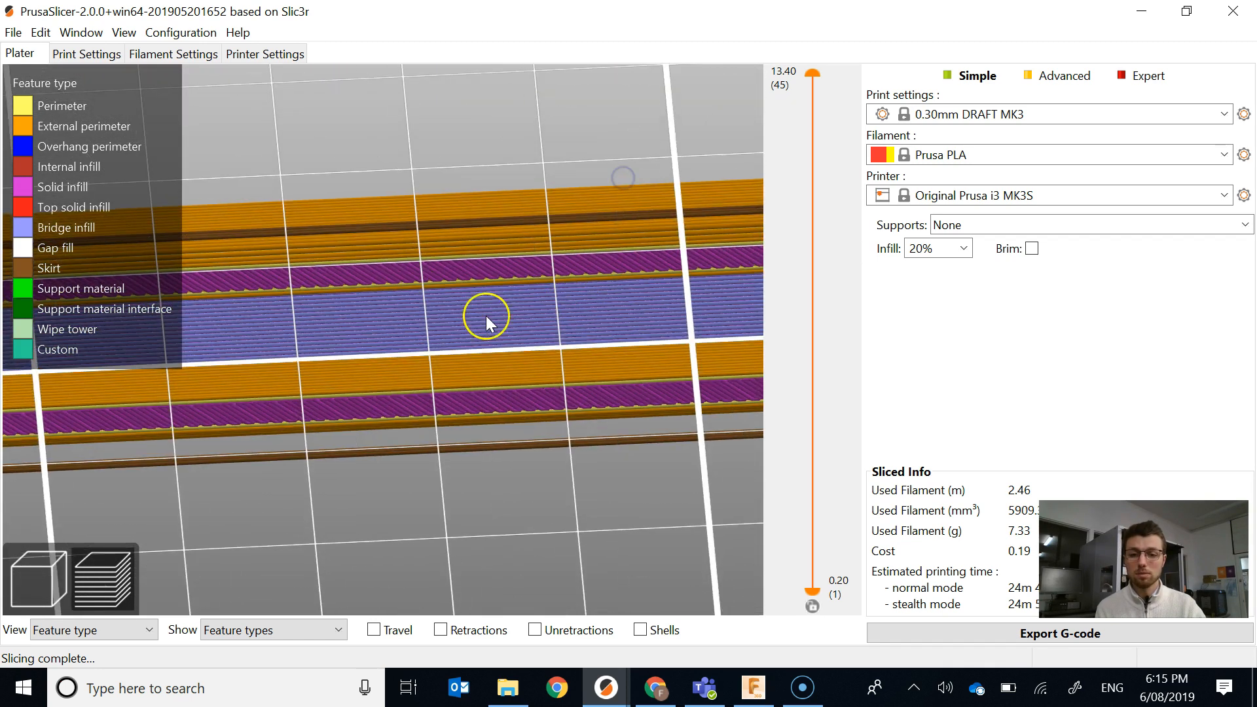
scroll(515, 250, "down", 4)
left_click_drag(515, 250, 409, 208)
- Lower the layer preview to layer 12 at 3.50 mm and examine the internal infill pattern up close
left_click_drag(813, 73, 803, 457)
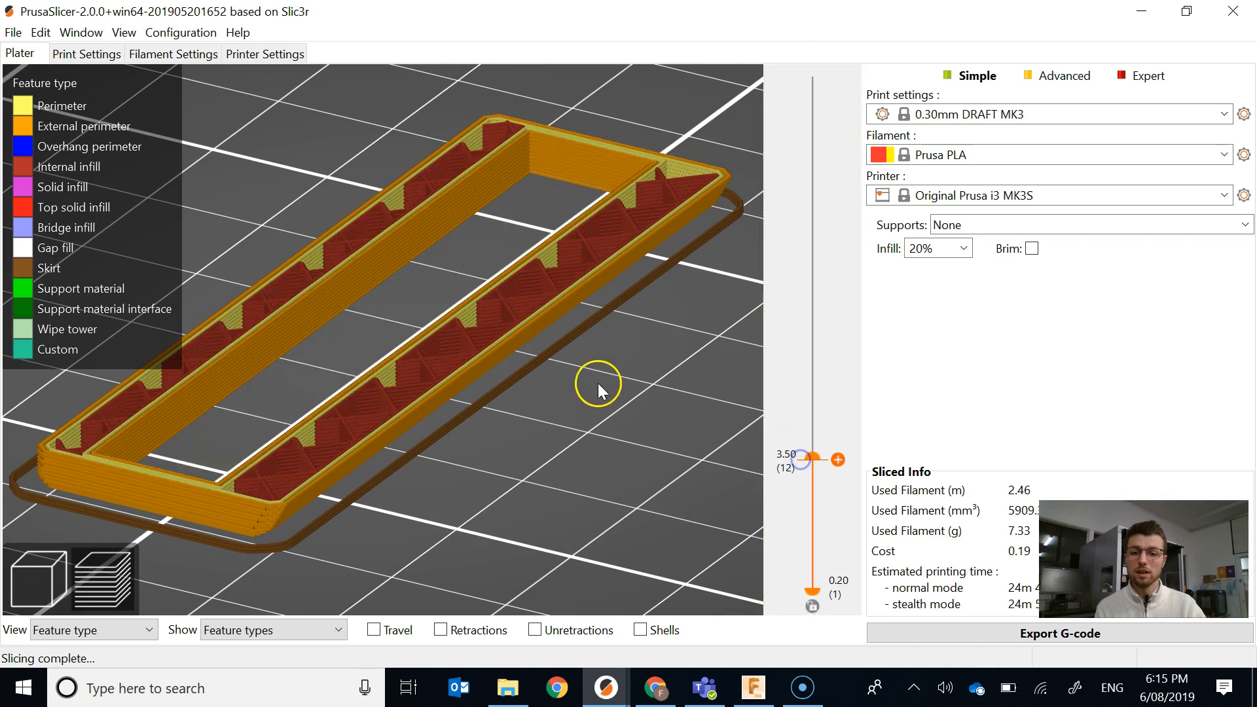
scroll(603, 382, "up", 5)
left_click_drag(576, 413, 507, 335)
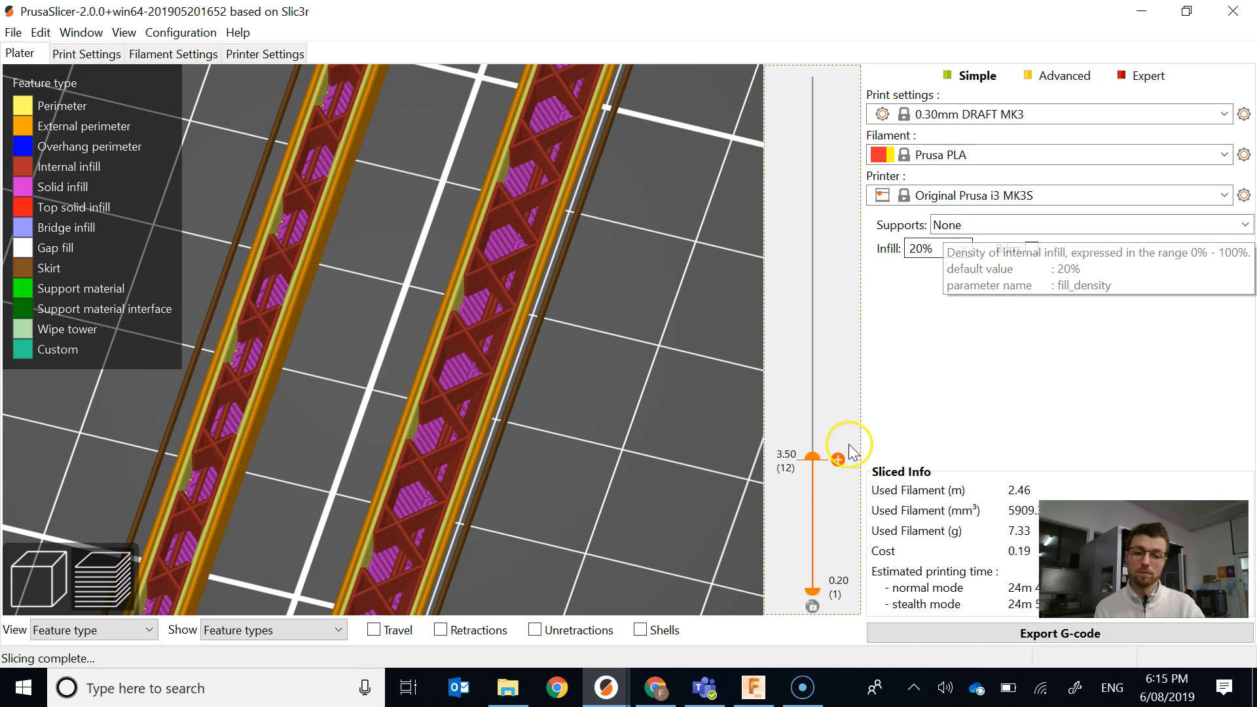
- Restore the layer preview to the full 13.40 mm height and view the whole sliced part
left_click_drag(813, 458, 812, 72)
left_click_drag(638, 345, 692, 333)
scroll(340, 356, "up", 5)
scroll(351, 349, "down", 9)
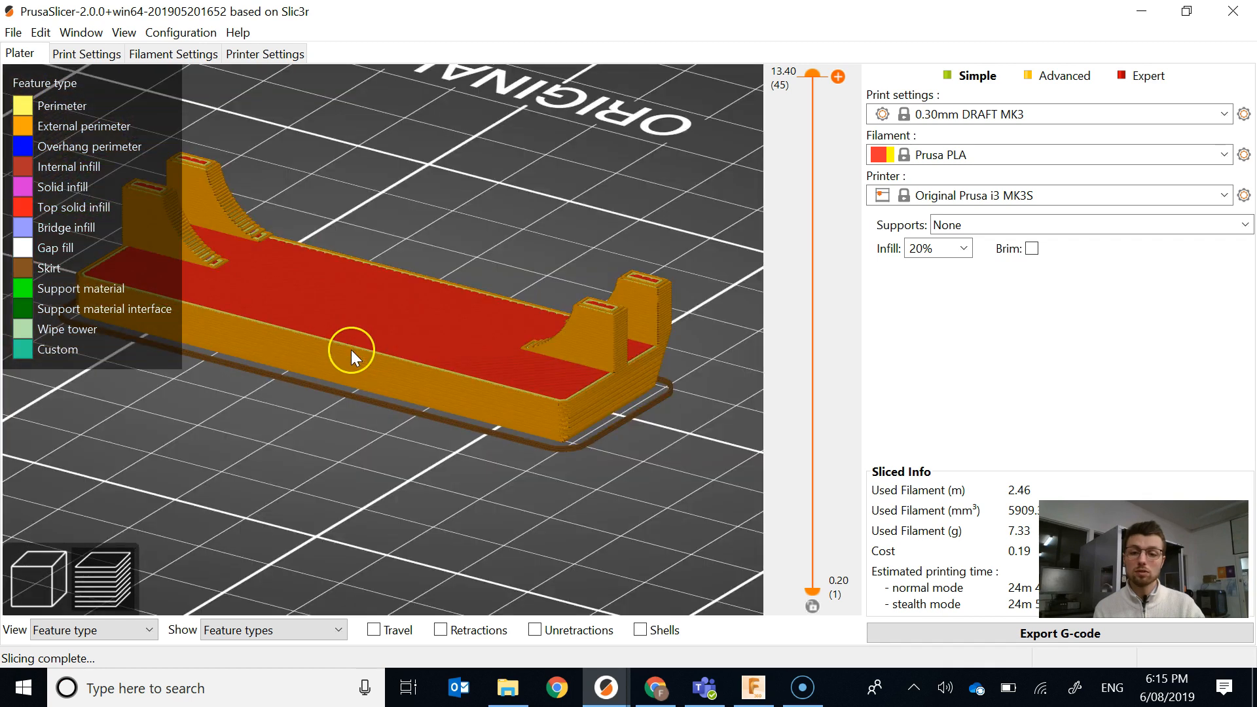
scroll(351, 350, "down", 5)
left_click_drag(334, 469, 391, 485)
- Enable the brim, re-slice the model and examine the brim around its base
left_click(1028, 248)
left_click(976, 632)
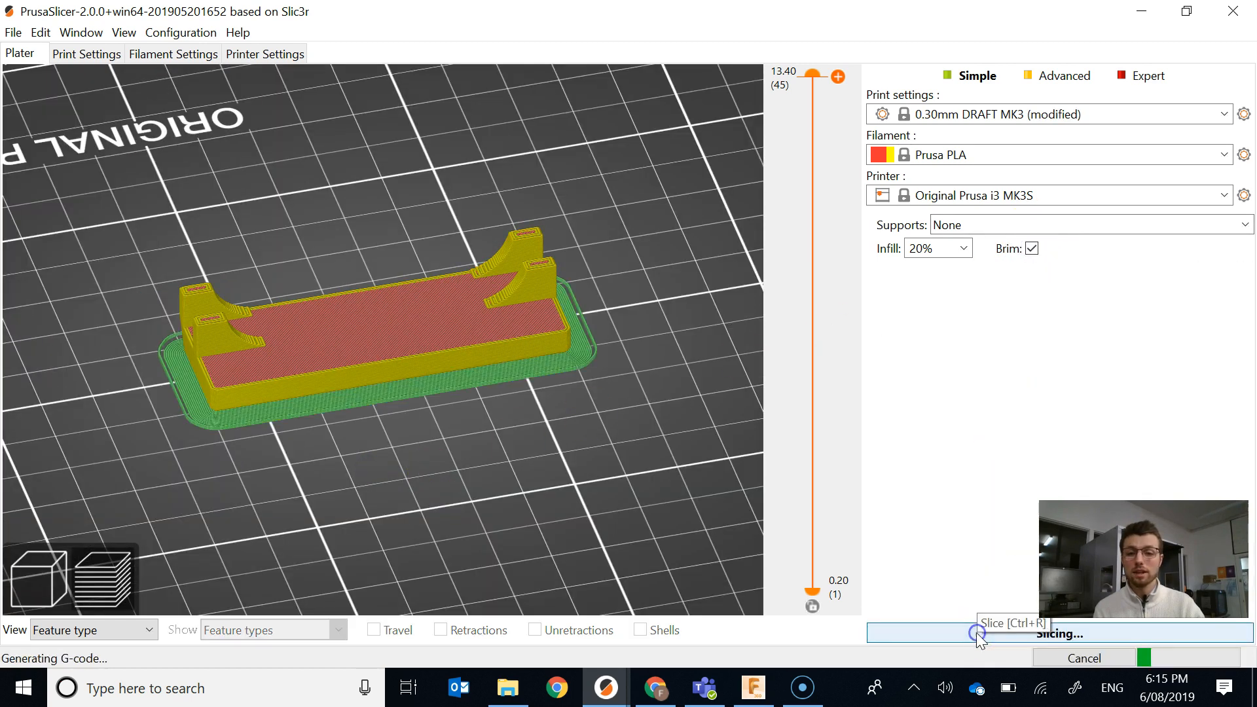
left_click_drag(300, 434, 400, 426)
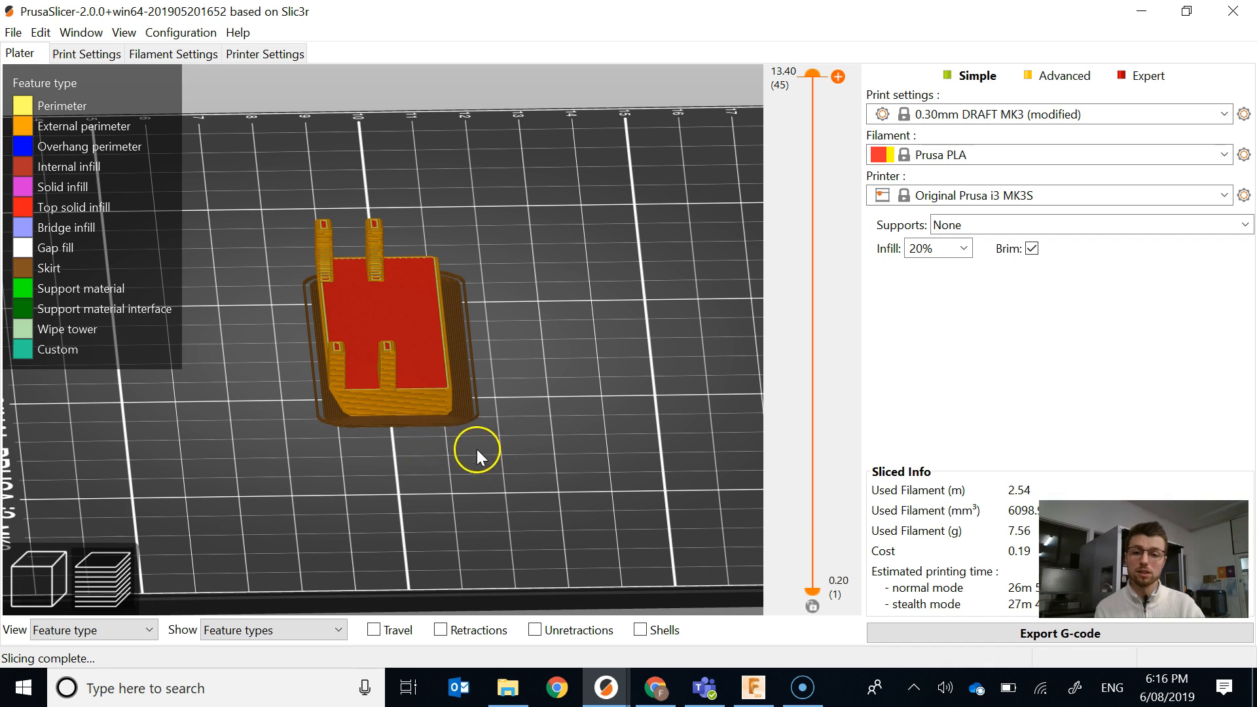
left_click_drag(406, 442, 398, 348)
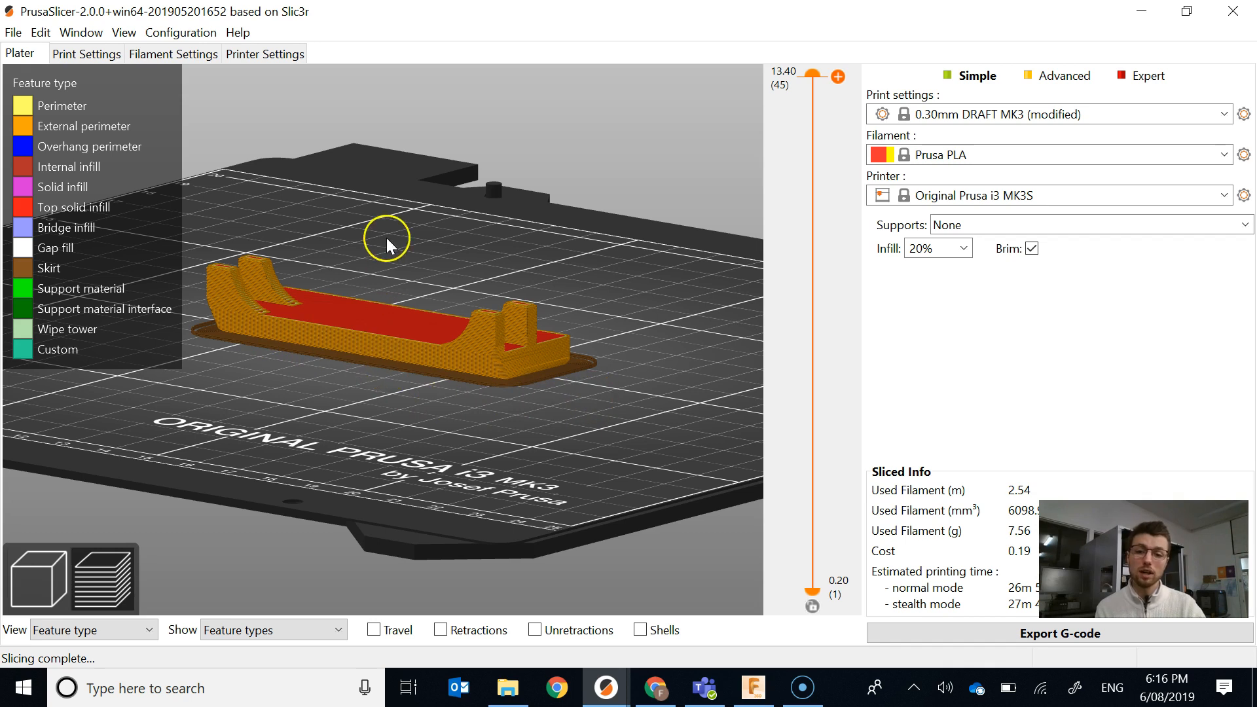
- Turn off the brim and set the infill density to 80%
left_click(1031, 248)
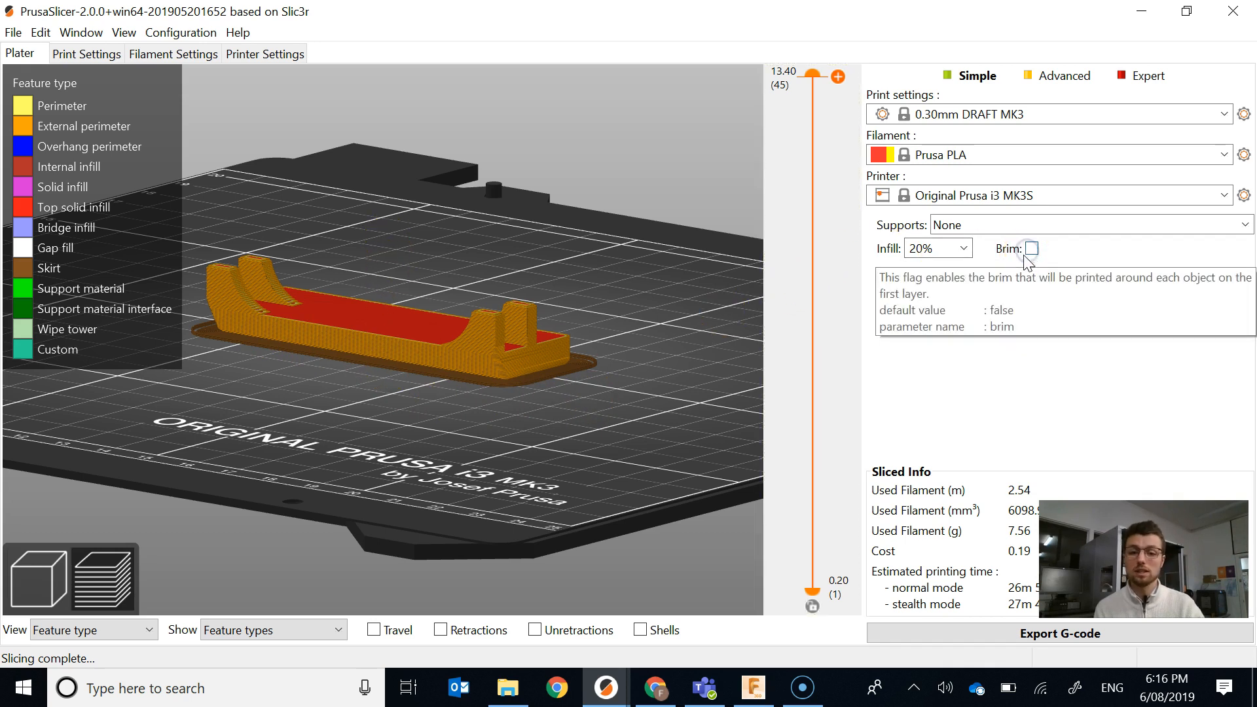
left_click_drag(652, 404, 565, 419)
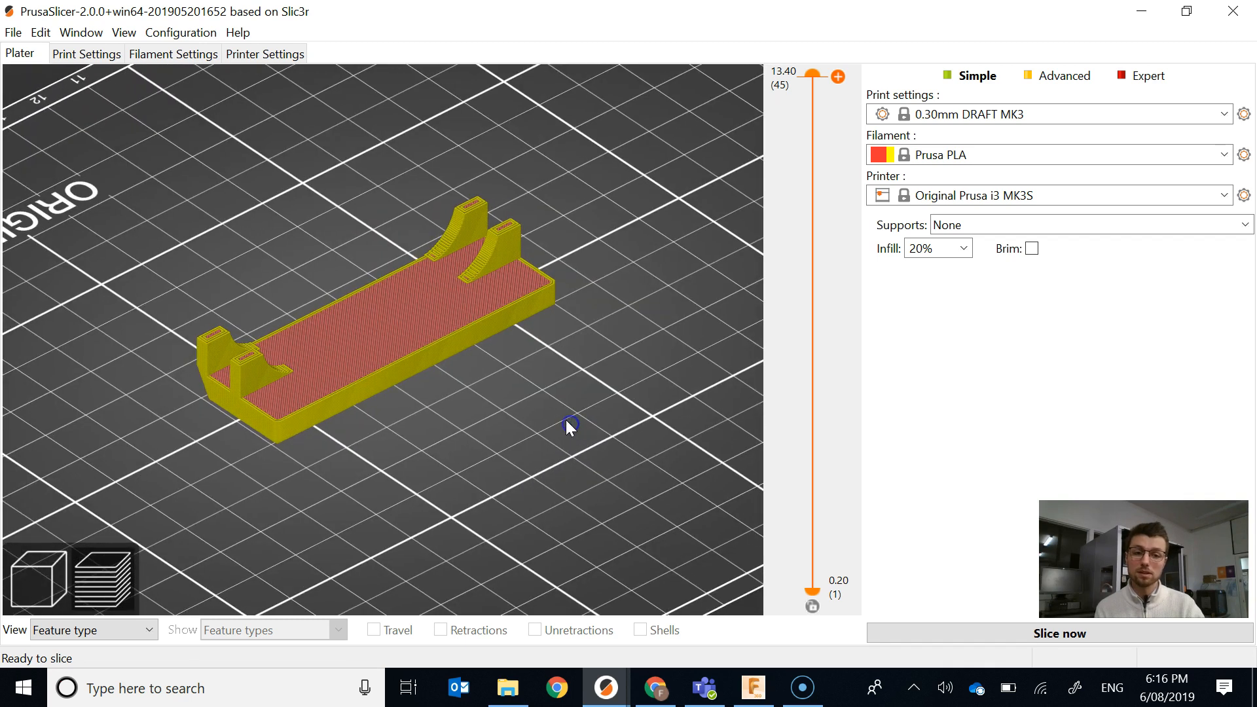
left_click(965, 252)
left_click(934, 339)
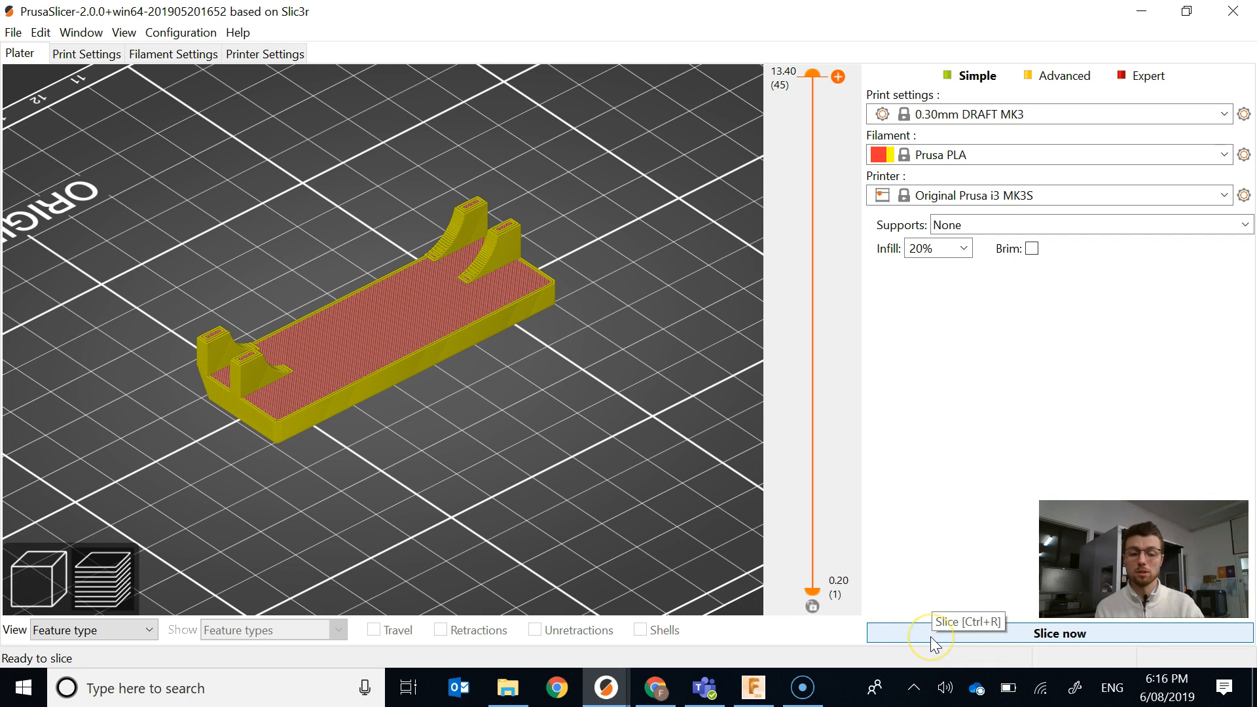
left_click(962, 252)
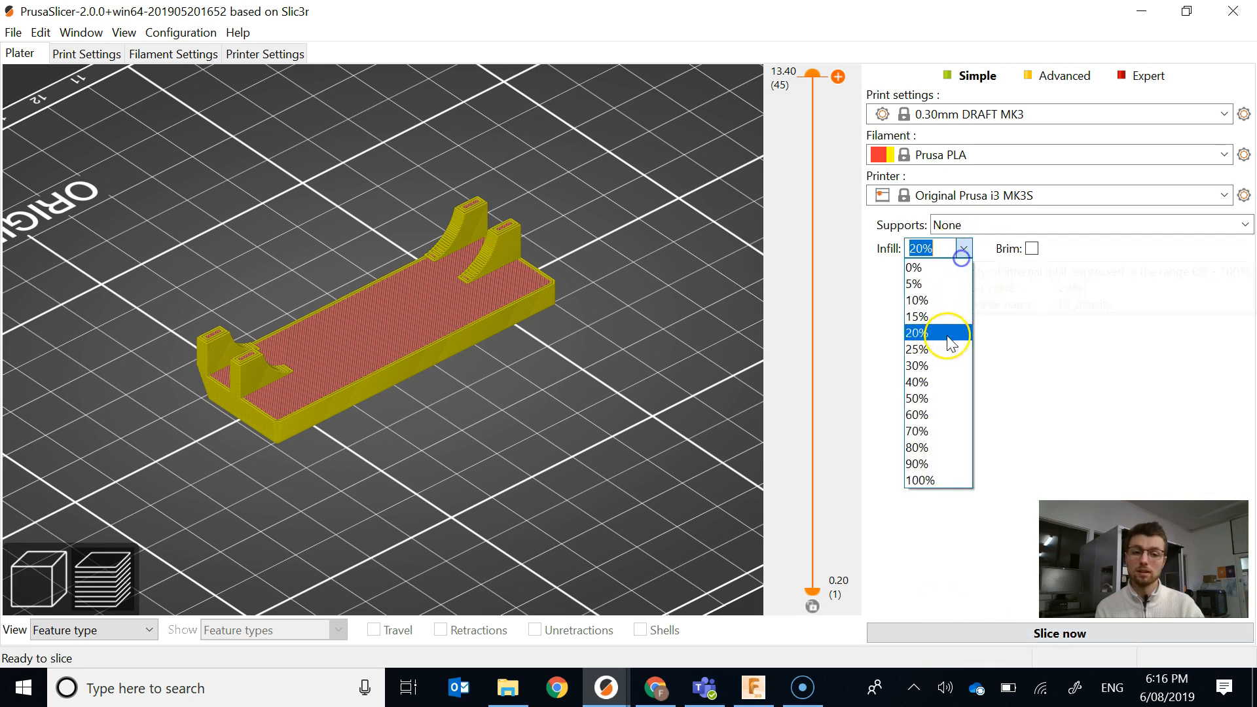
left_click(953, 447)
- Set supports to Support on build plate only, accepting the suggested bridging perimeters adjustment, and re-slice the model
left_click(991, 224)
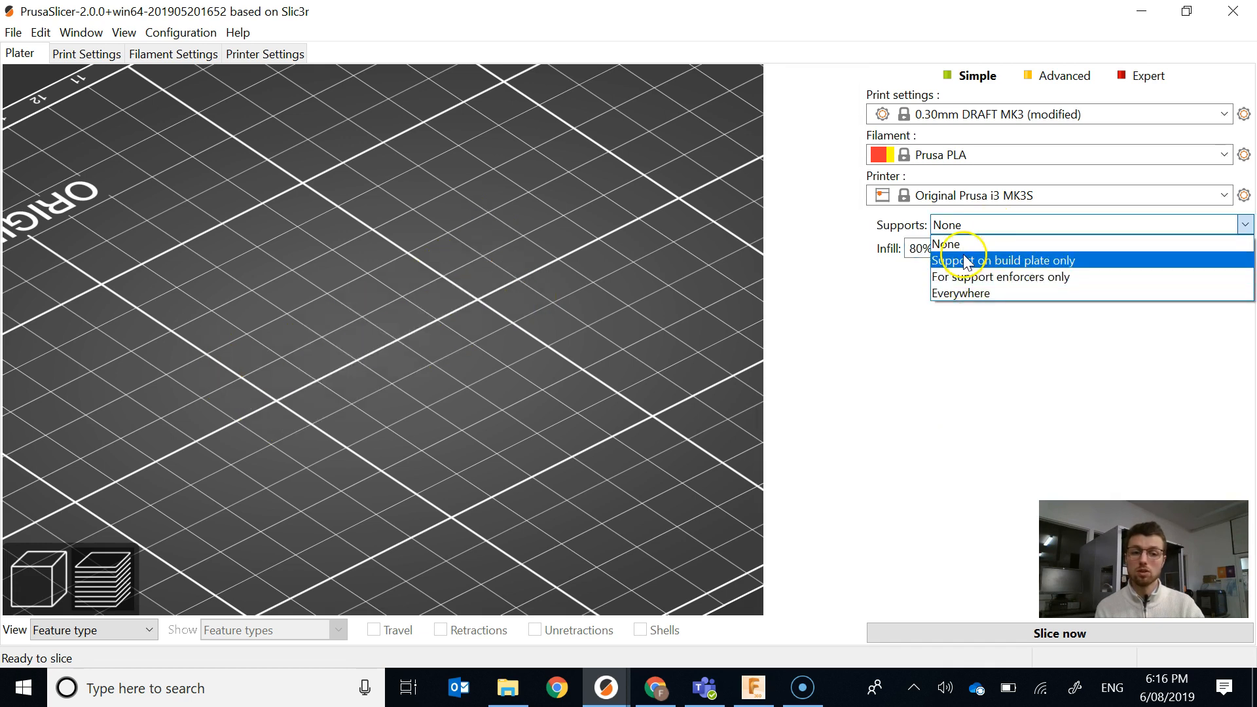
left_click(982, 265)
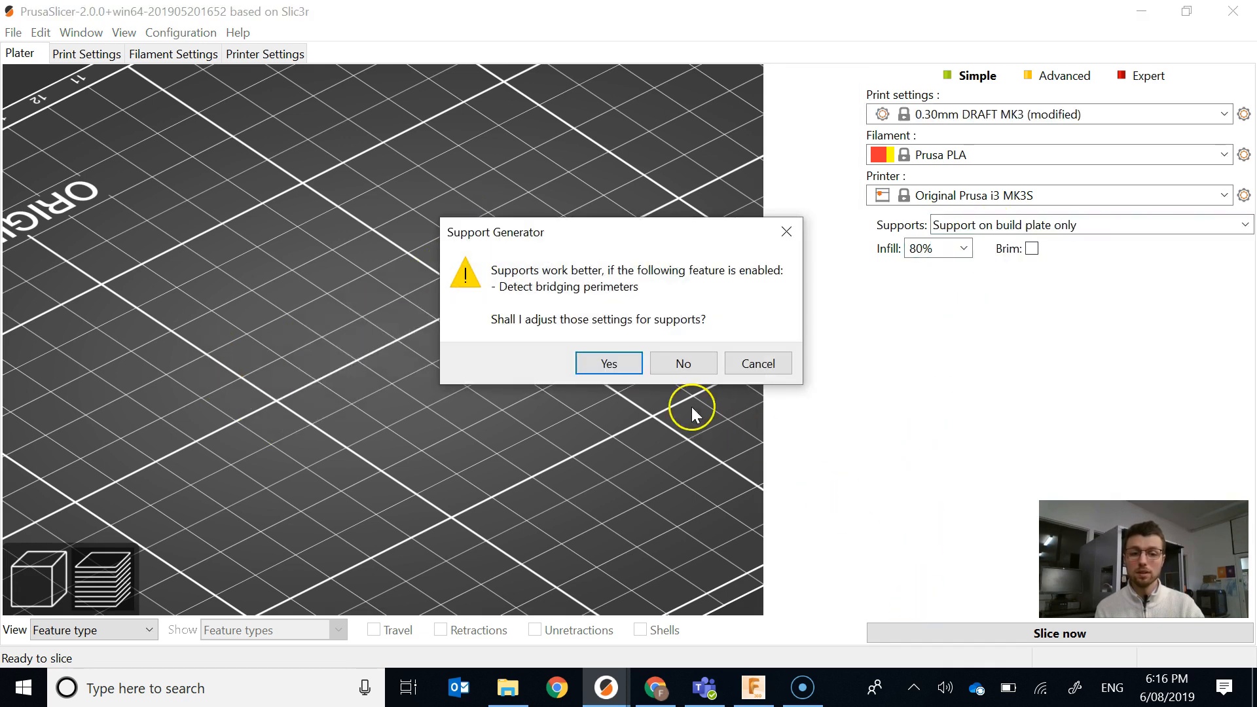
left_click(609, 362)
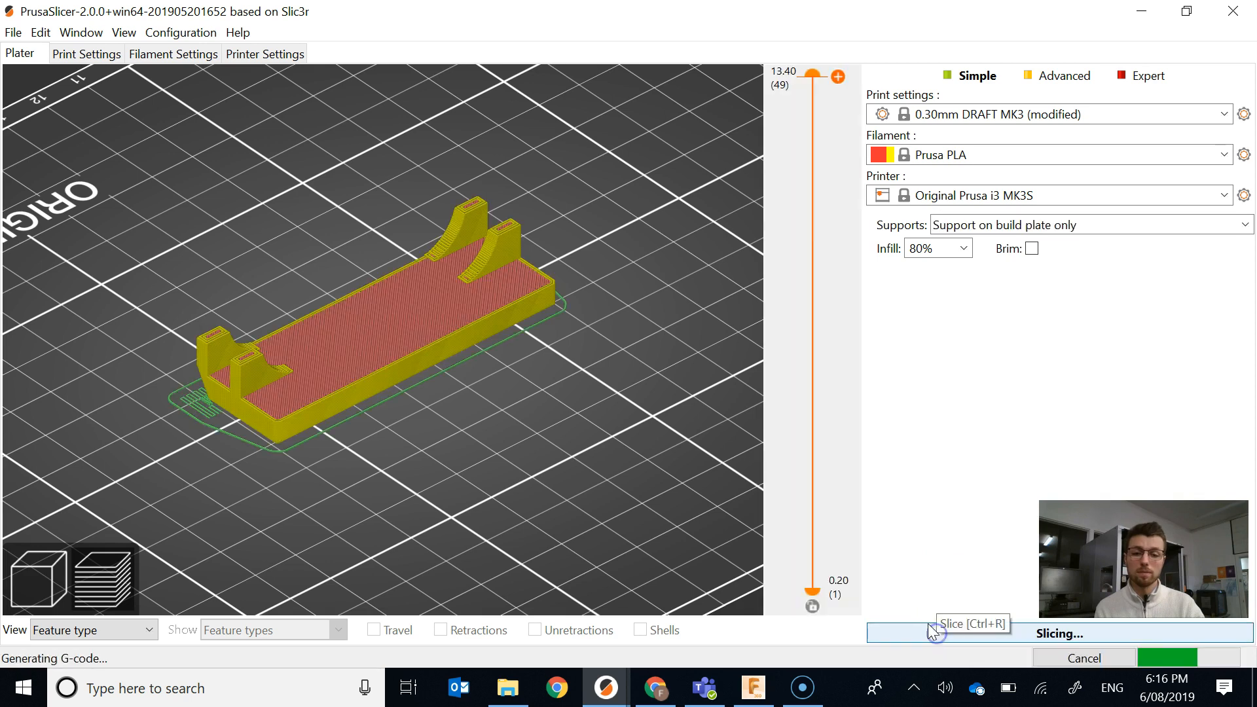
- Examine the support material along the part's lower edge from the side and from underneath
left_click_drag(473, 453, 516, 388)
scroll(394, 328, "up", 6)
mouse_move(295, 489)
left_mouse_down()
mouse_move(201, 473)
mouse_move(180, 450)
mouse_move(293, 482)
left_mouse_up()
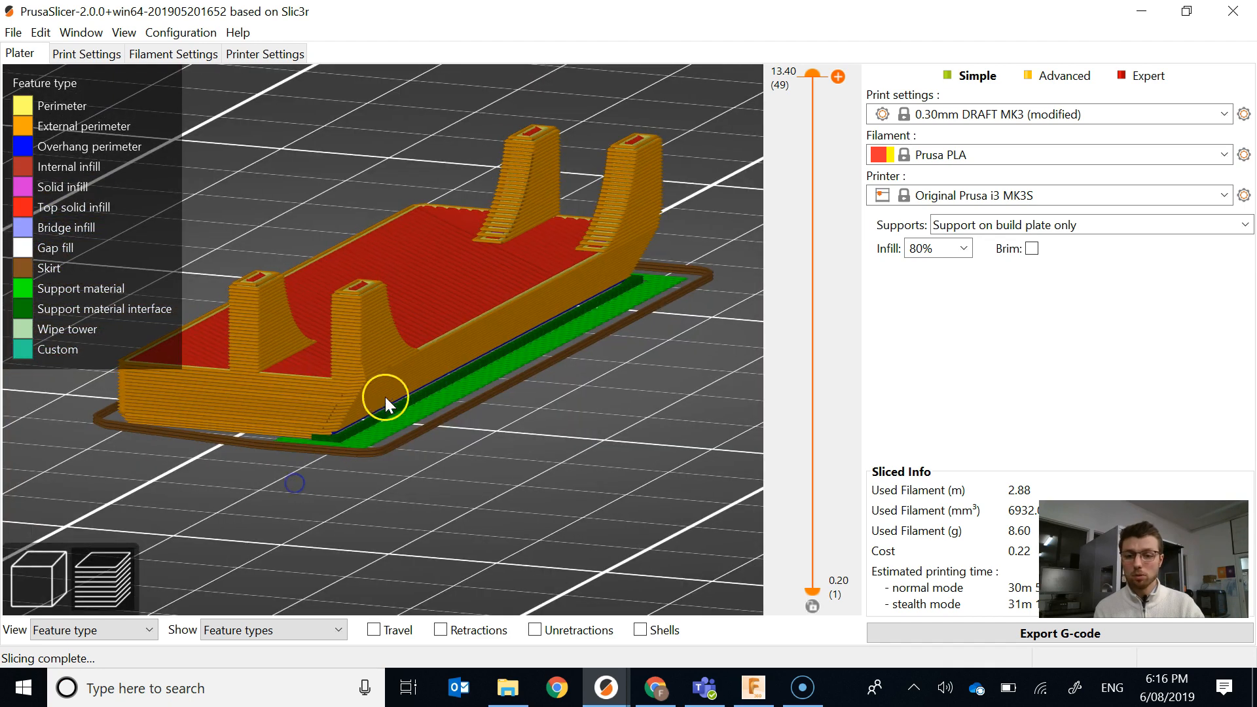
left_click_drag(610, 313, 505, 397)
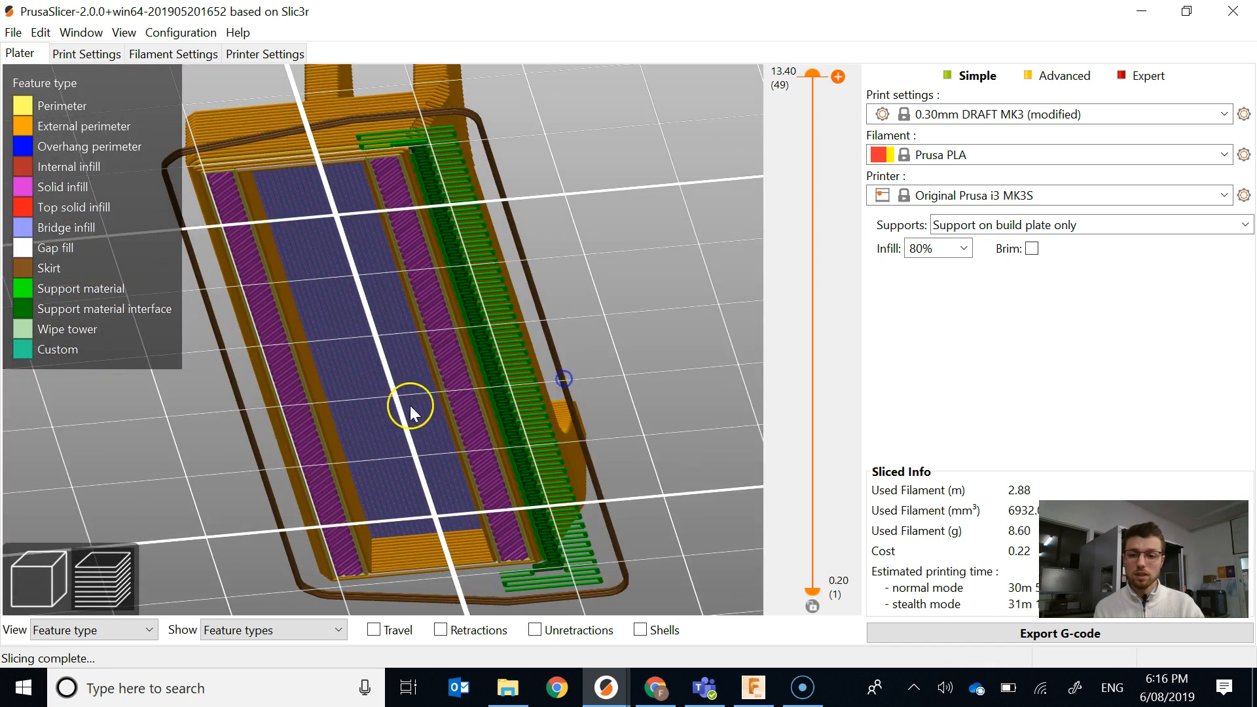
- Examine the support material and bridge infill on the part's underside from several angles, including a low side view
scroll(339, 344, "up", 5)
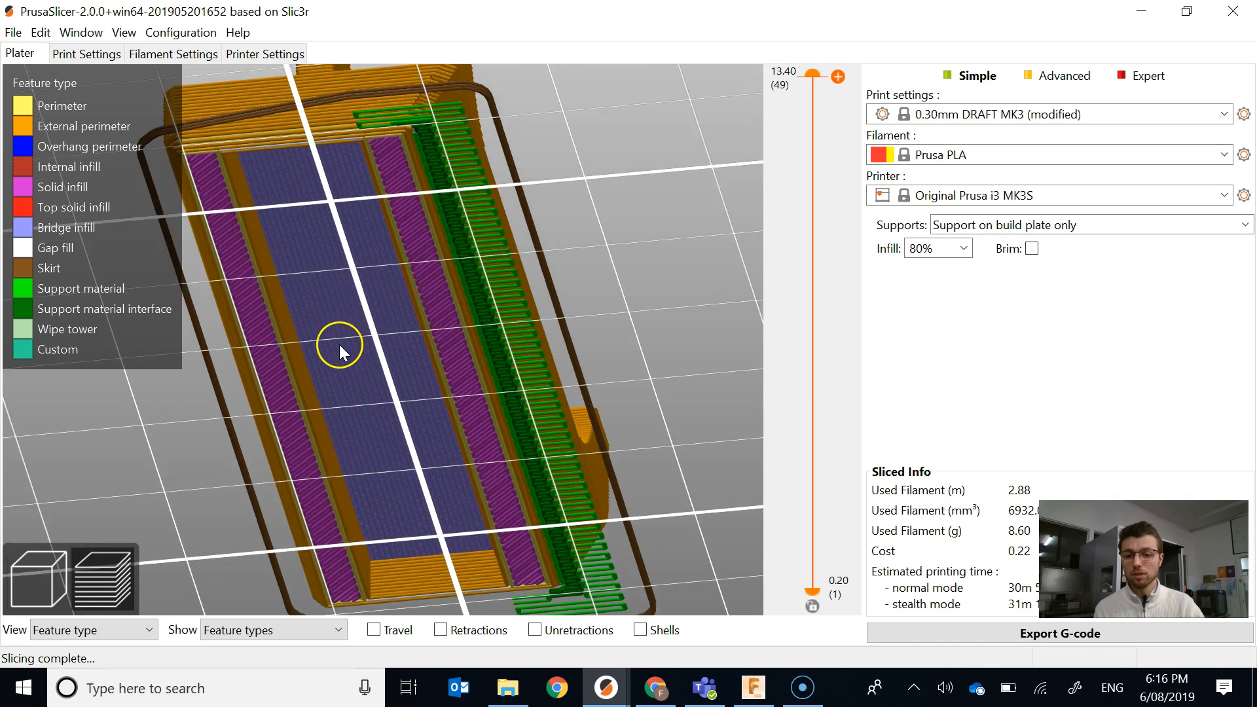
scroll(324, 369, "down", 8)
left_click_drag(325, 367, 344, 313)
scroll(383, 414, "up", 4)
scroll(382, 414, "up", 2)
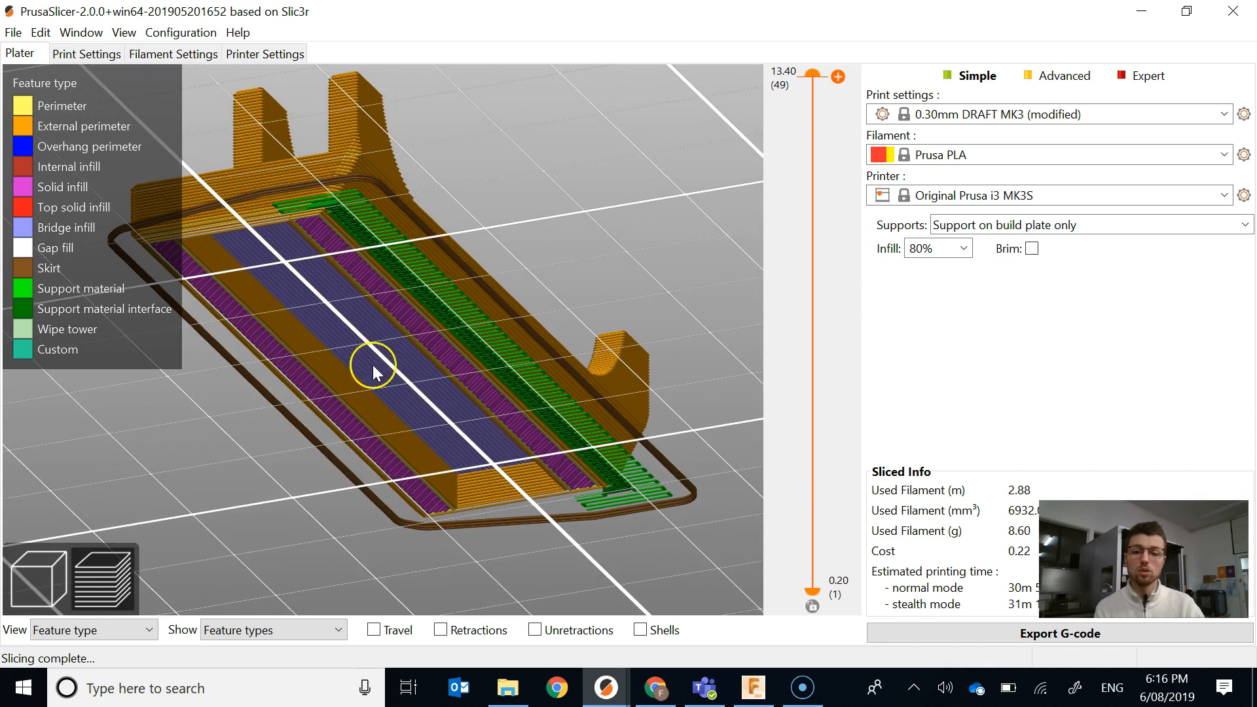
left_click_drag(461, 479, 433, 310)
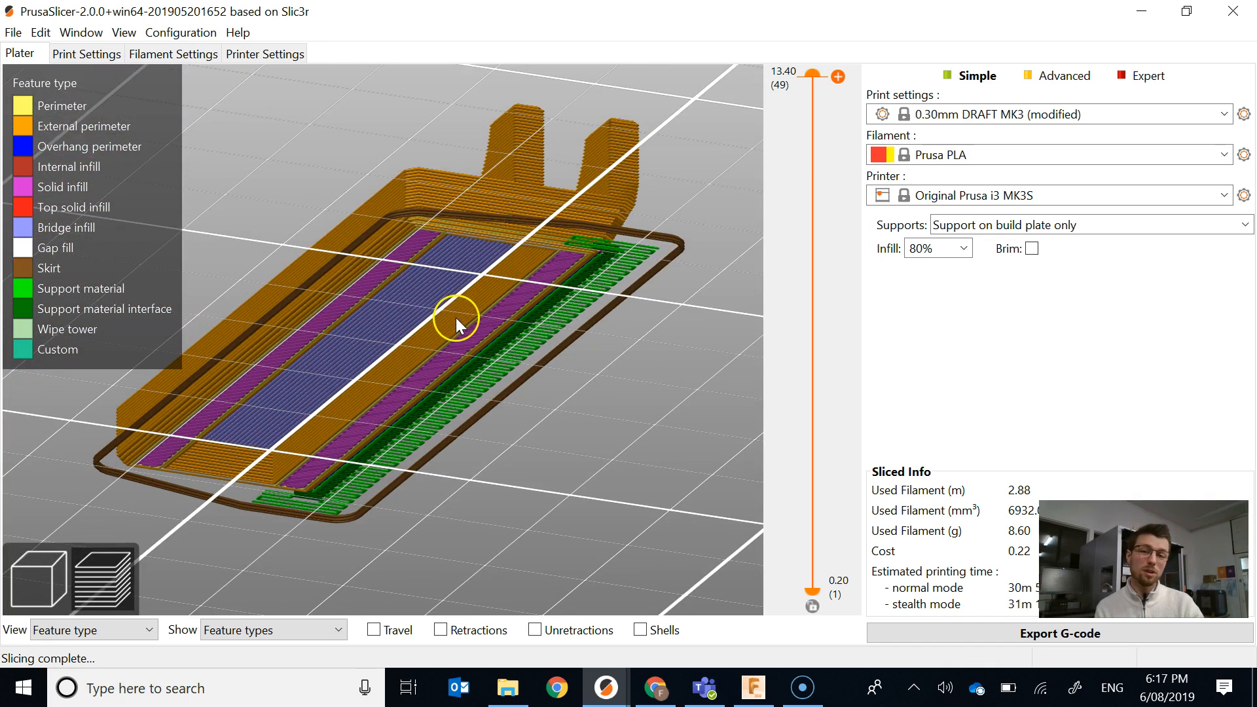
left_click_drag(693, 347, 663, 382)
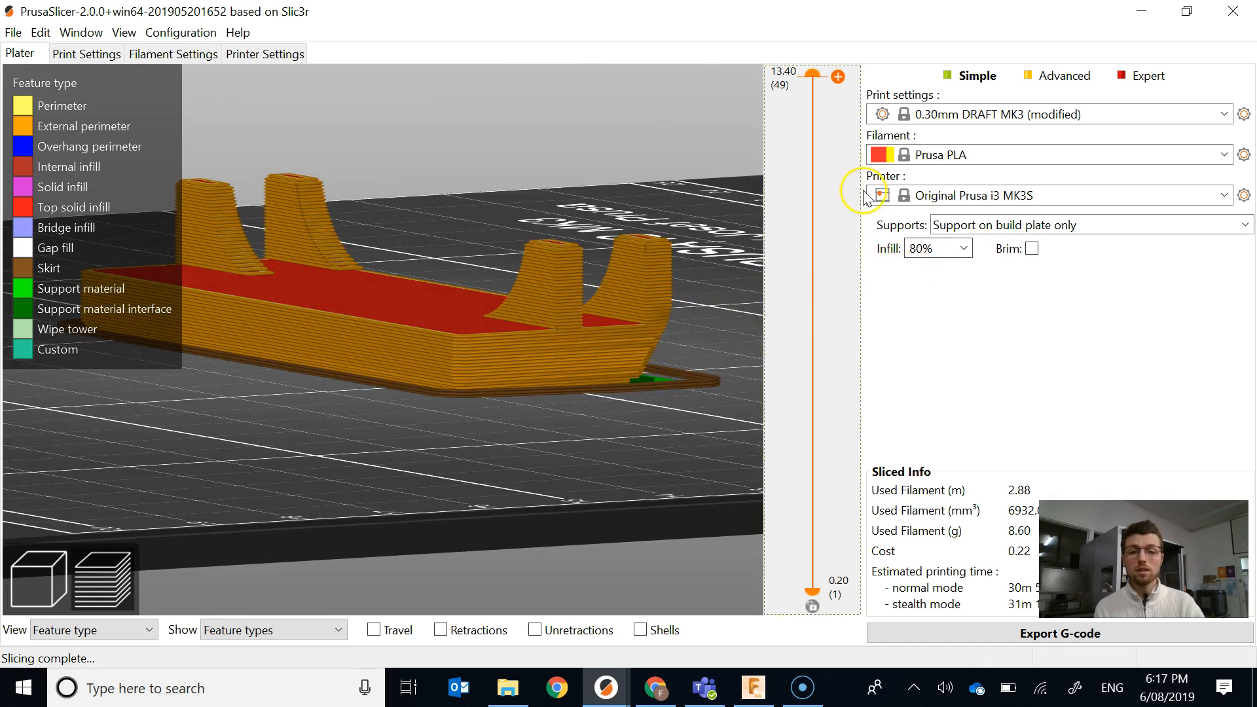
- Lower the preview's upper layer limit to layer 15 at 3.20 mm and inspect the internal infill and support pattern
left_click_drag(812, 73, 766, 437)
left_click_drag(588, 238, 536, 275)
scroll(461, 332, "down", 5)
scroll(474, 340, "up", 8)
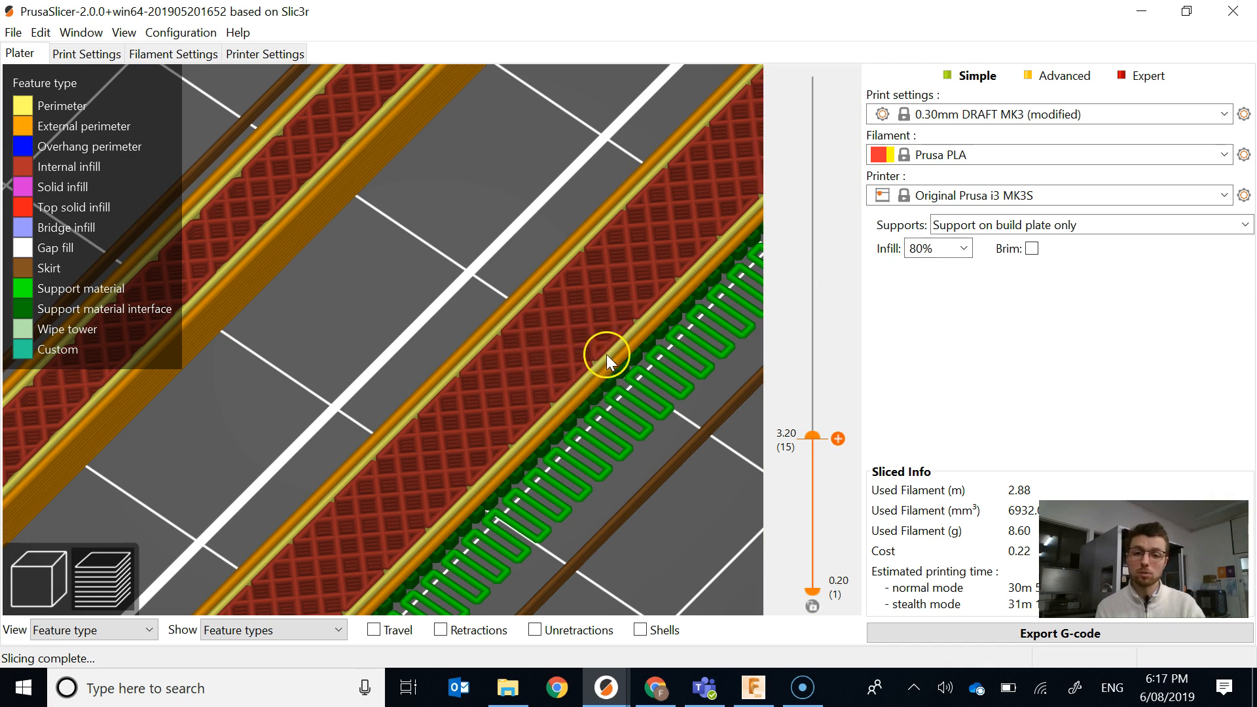
- Set the infill density to 20% and supports to Everywhere, and re-slice the model
double_click(927, 248)
type("20")
left_click(1021, 226)
left_click(990, 226)
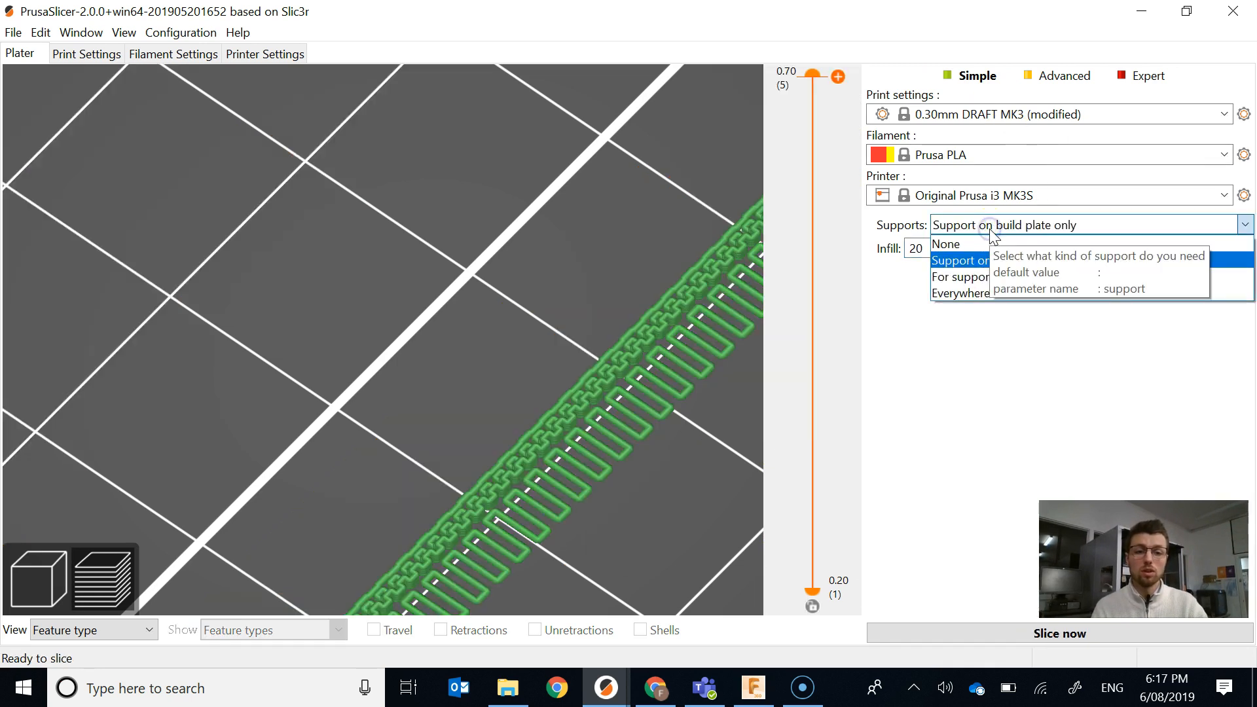
left_click(996, 294)
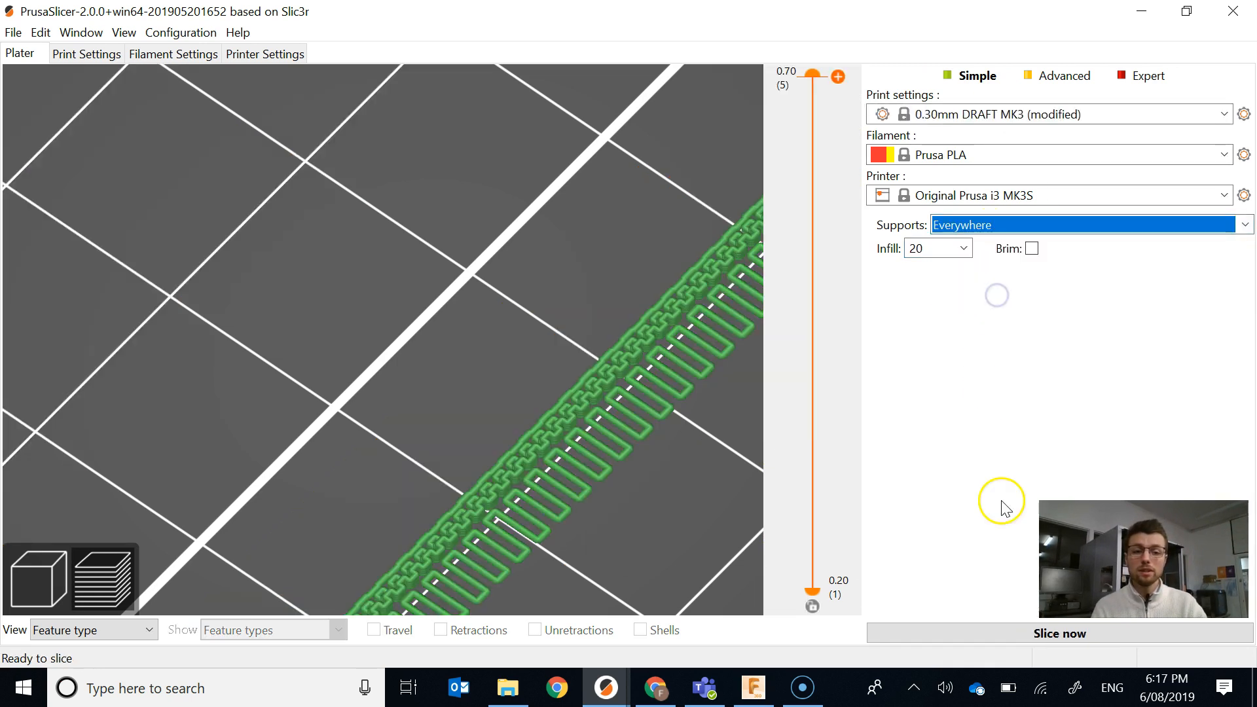
left_click(991, 634)
- Inspect the re-sliced part and its supports up close and as a whole, keeping the supports option at Everywhere
left_click_drag(646, 525, 674, 502)
scroll(671, 496, "up", 8)
scroll(667, 486, "down", 20)
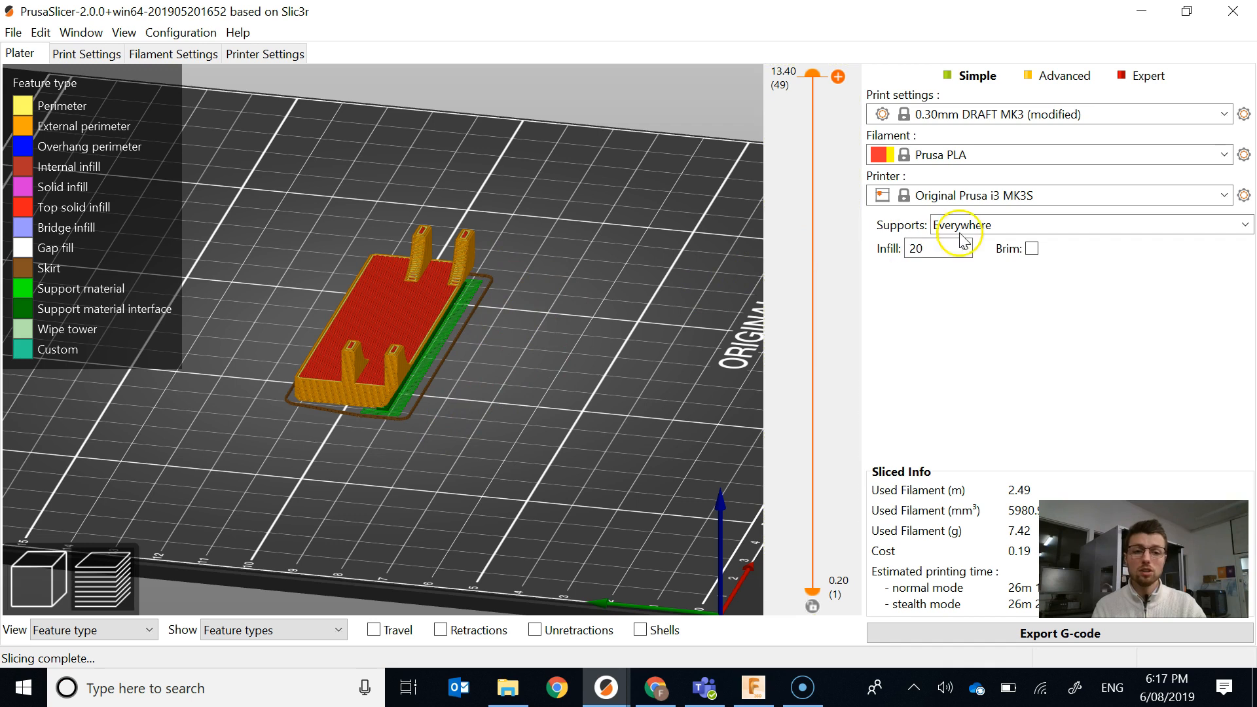
left_click(979, 225)
left_click(976, 293)
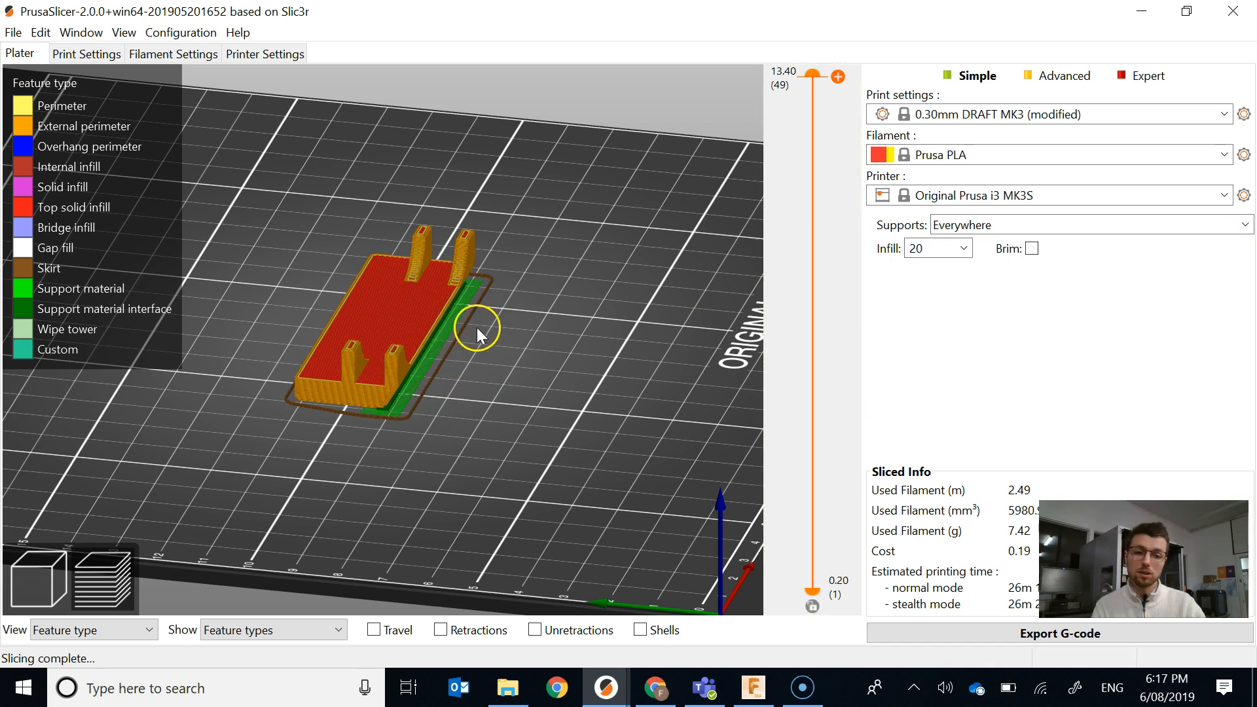
mouse_move(601, 401)
left_mouse_down()
mouse_move(587, 398)
mouse_move(601, 397)
left_mouse_up()
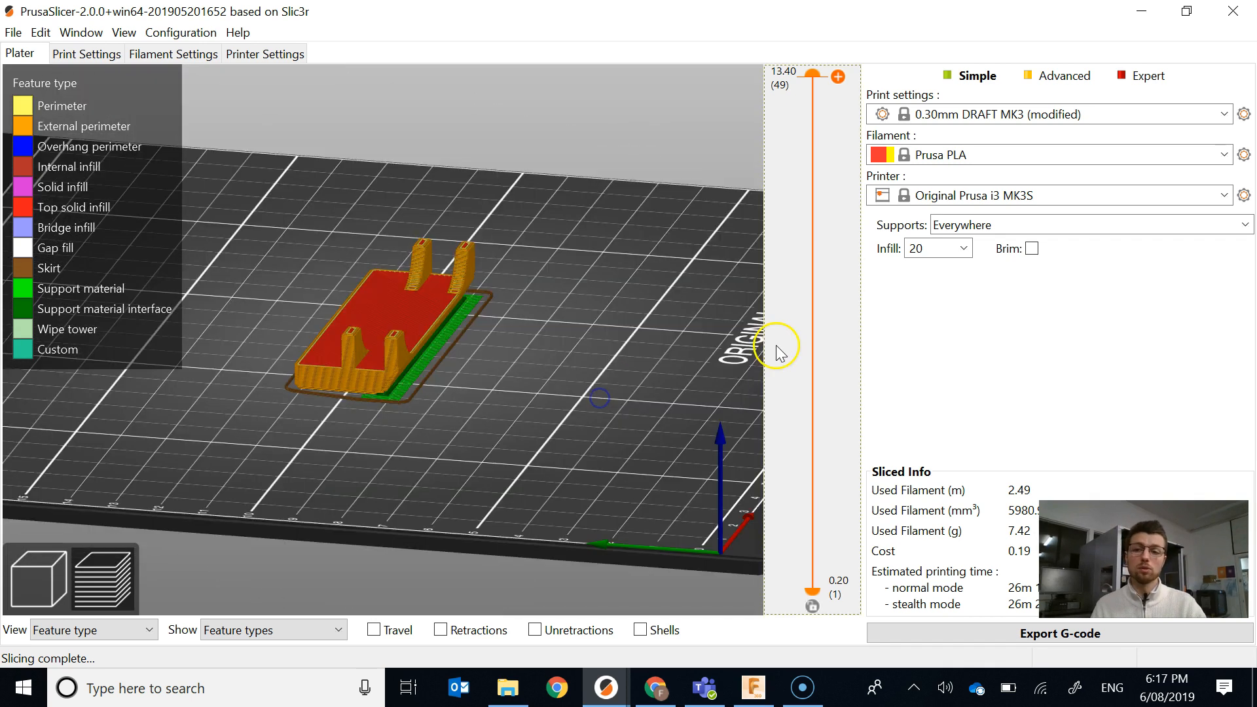
- Export the G-code as Swatch Holder_0.3mm_PLA_MK3S_26m to the desktop's TEMP folder, checking the drives under This PC before saving
left_click(974, 632)
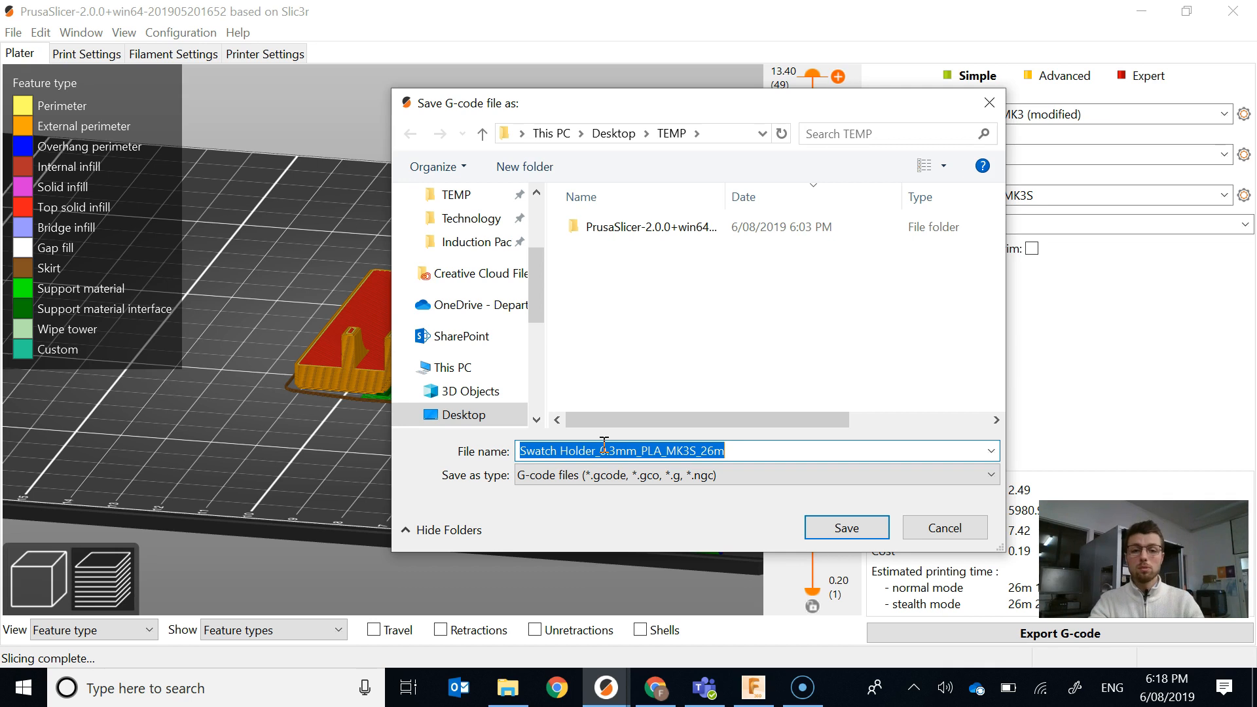
left_click(444, 370)
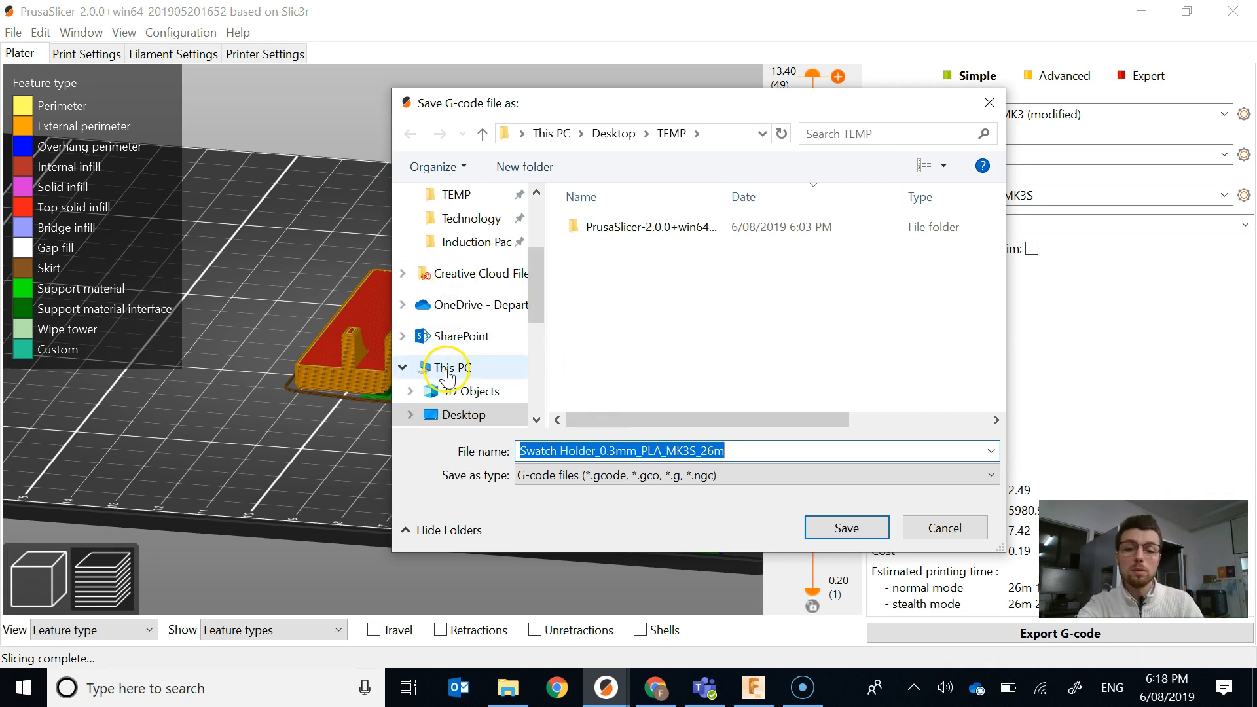
left_click(444, 370)
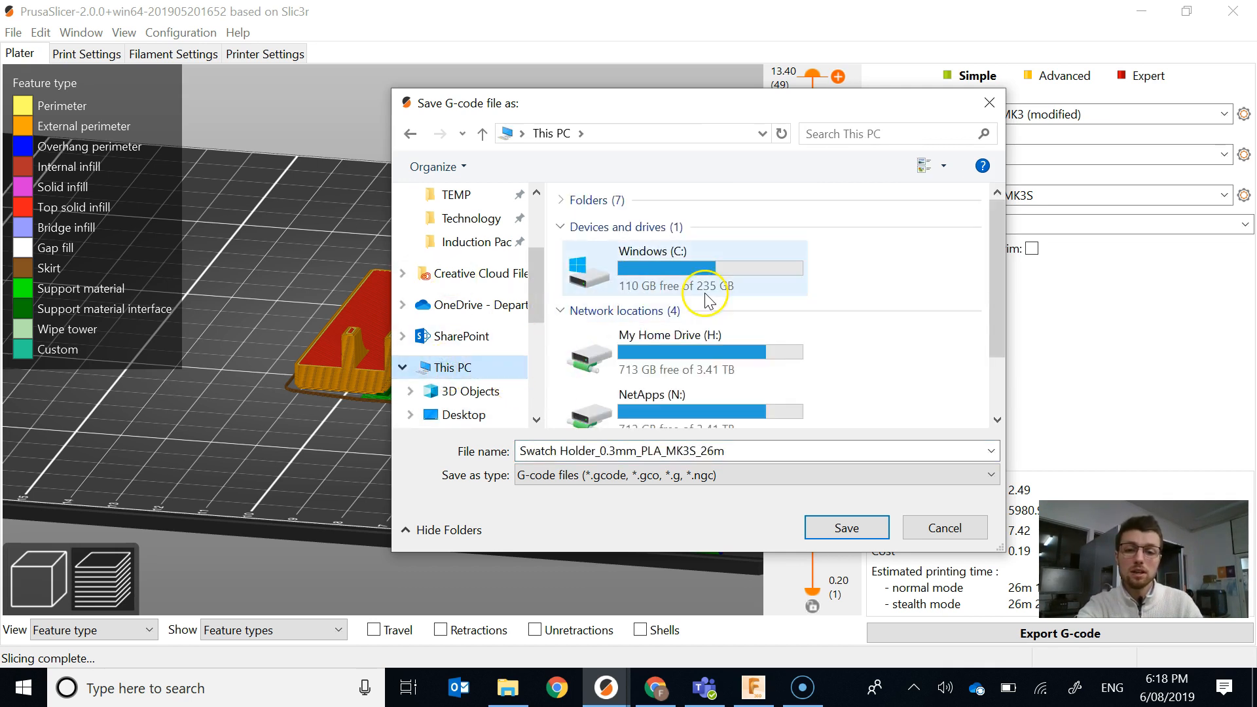
scroll(661, 332, "down", 2)
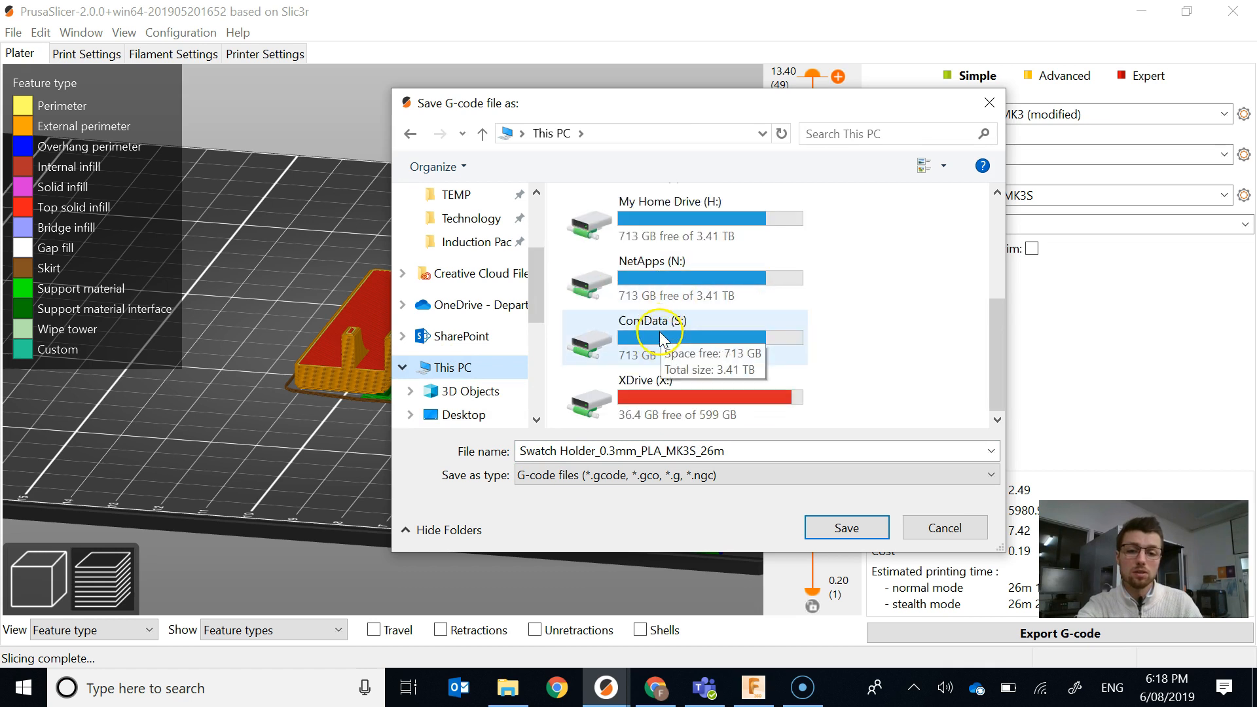
scroll(662, 332, "up", 3)
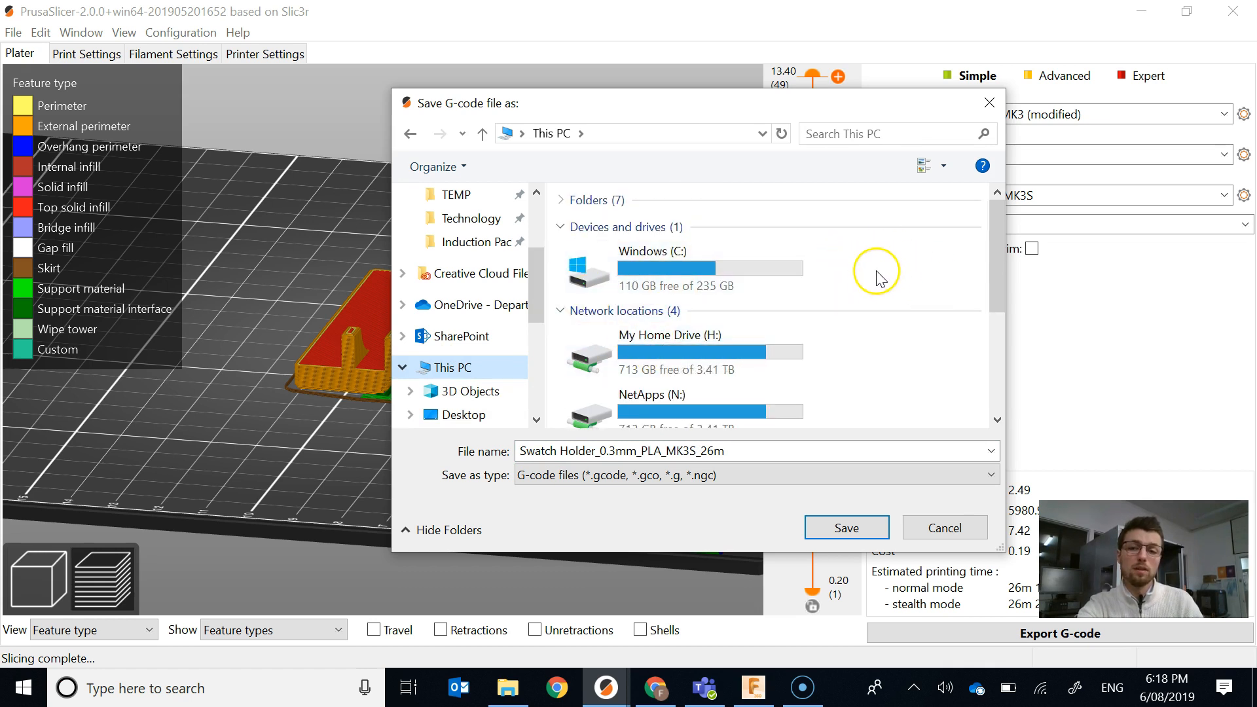
left_click(820, 272)
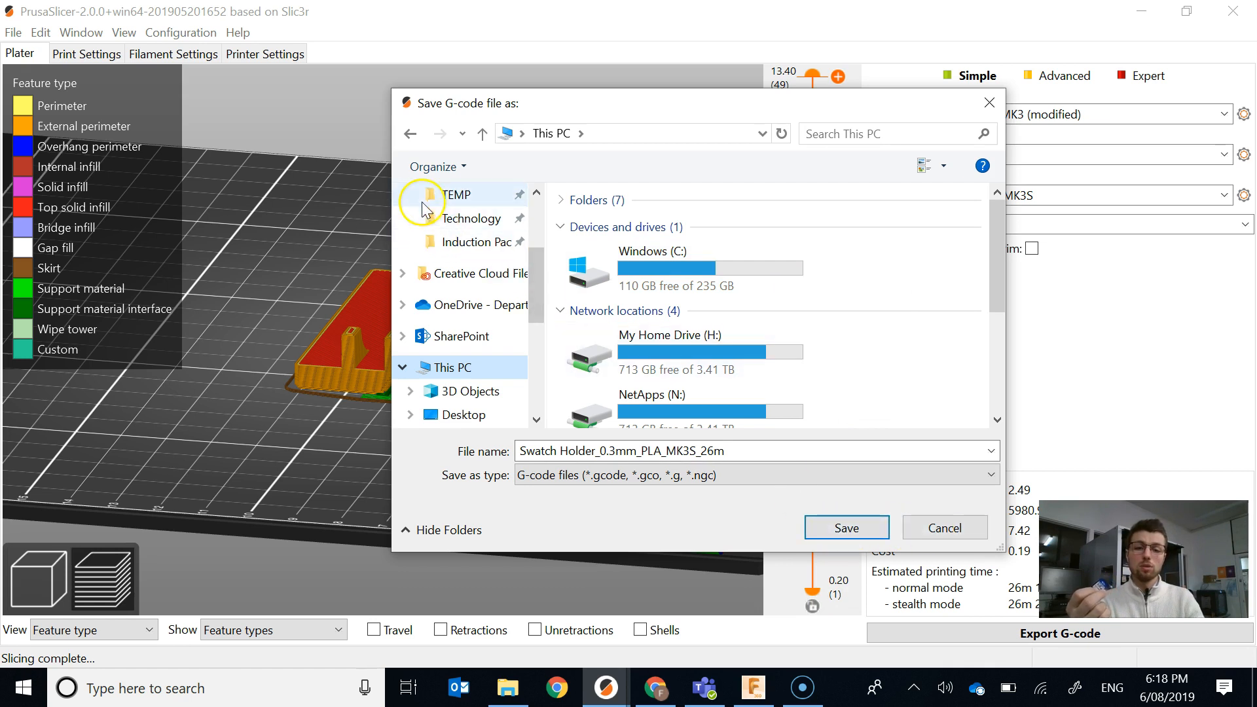
left_click(447, 200)
left_click(841, 525)
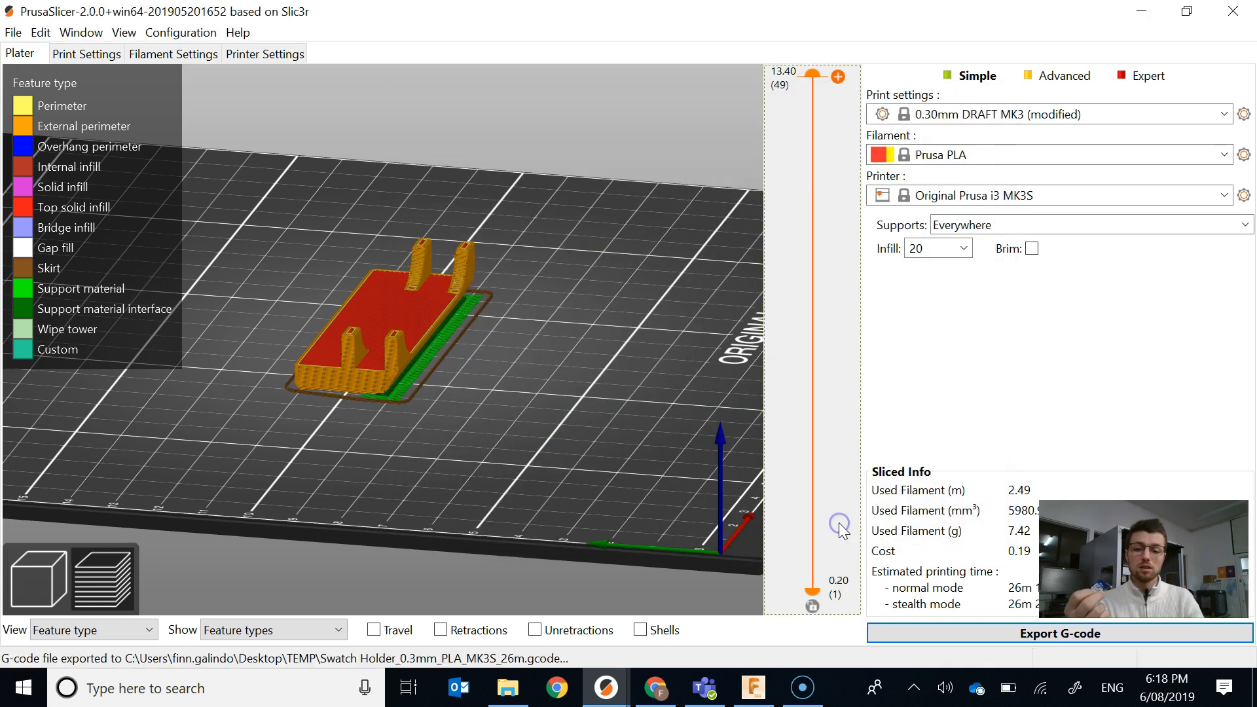
left_click(95, 634)
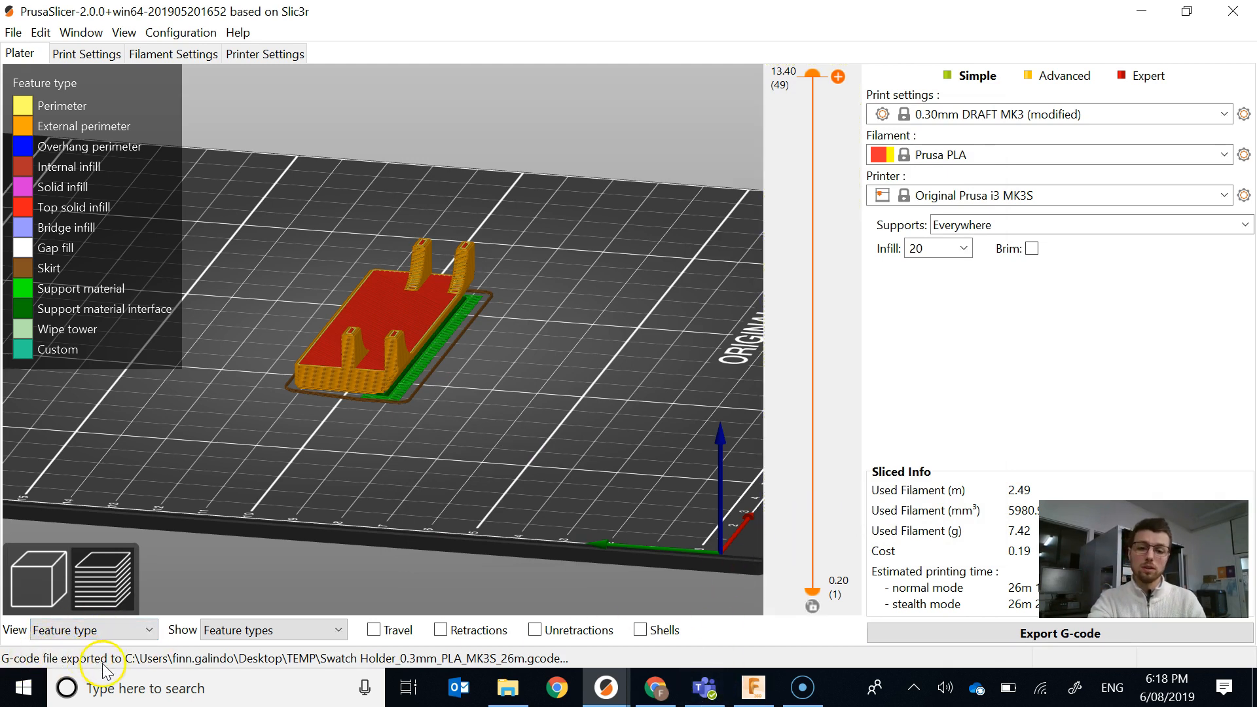
left_click(88, 607)
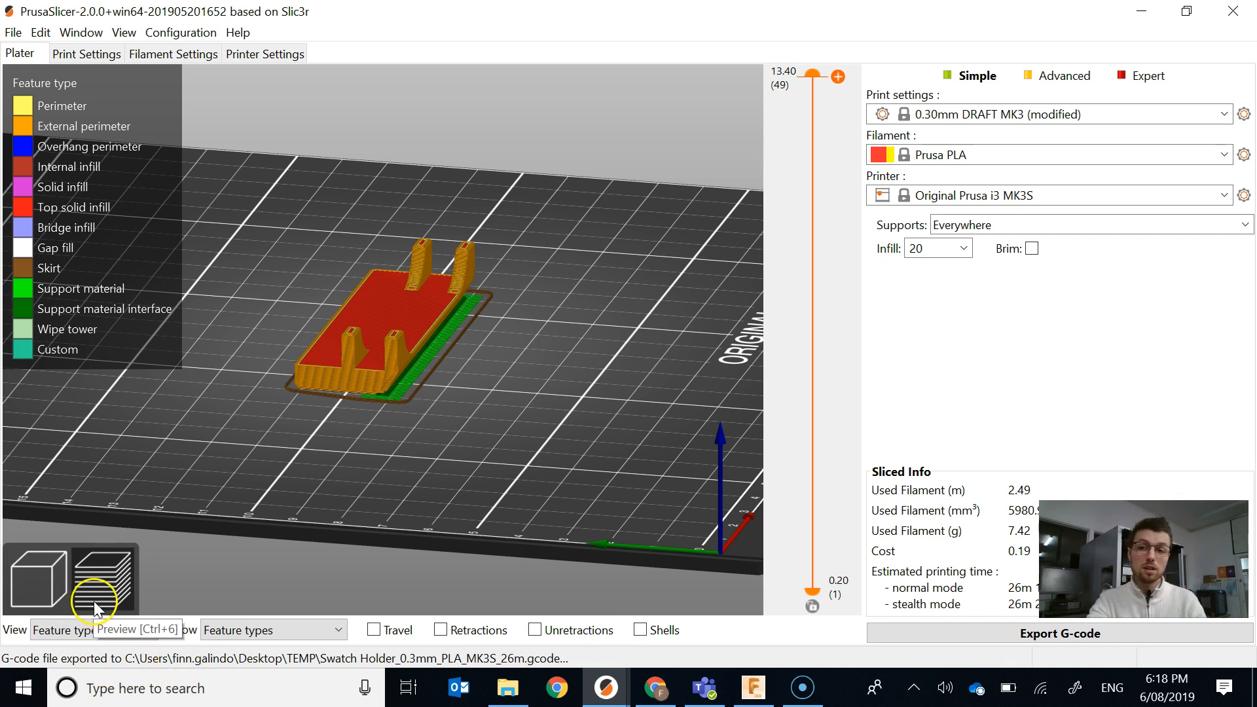